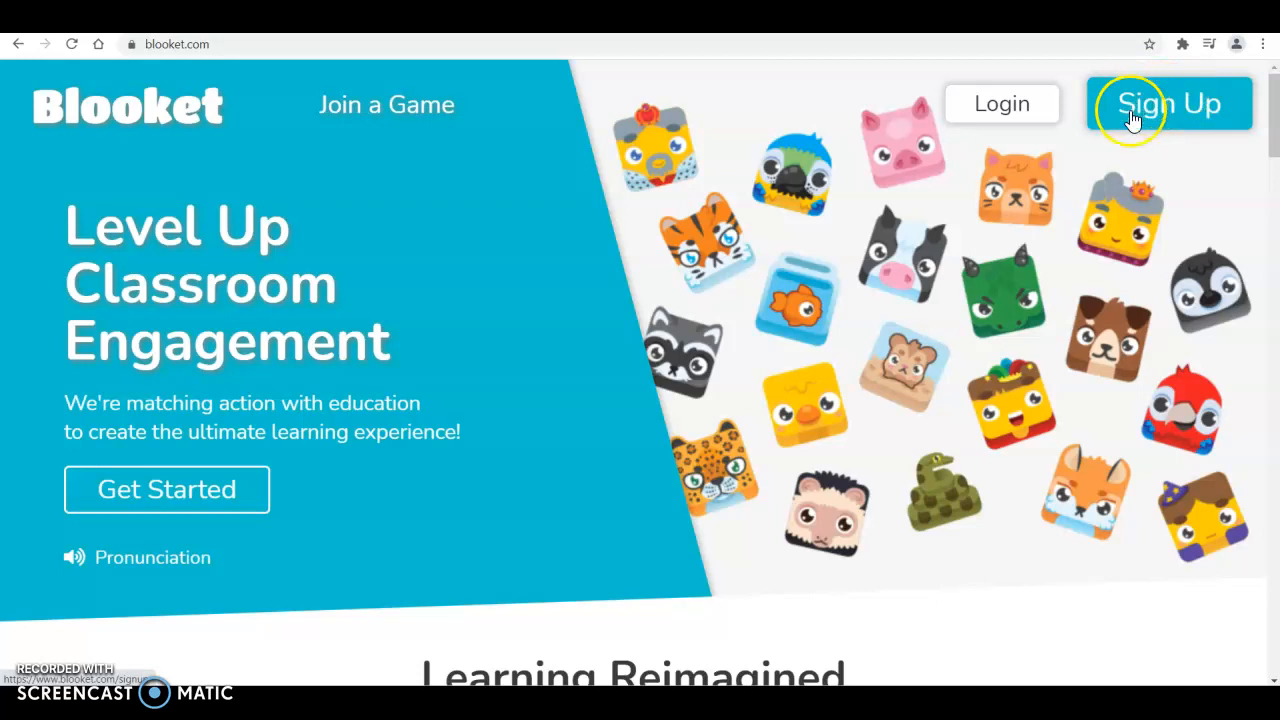
- Log in to the Blooket teacher account to reach the My Sets dashboard
click(1016, 103)
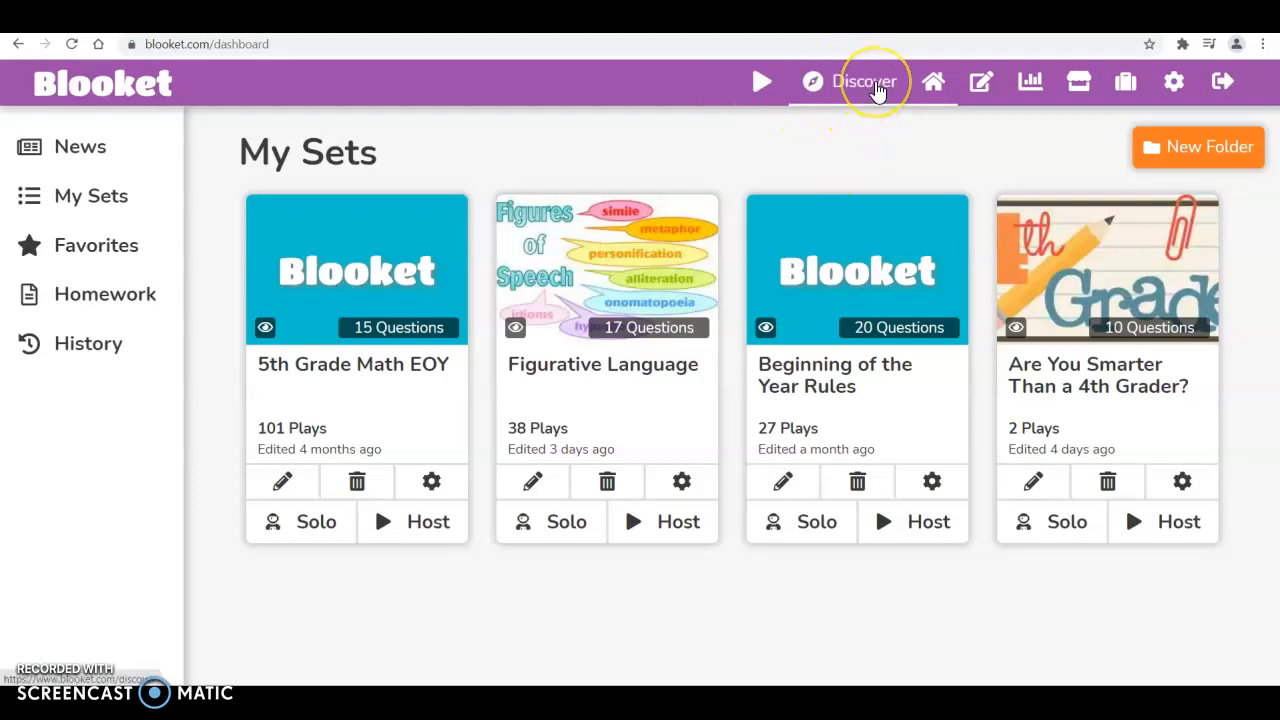
- Search Discover for 'Are You Smarter Than A 3rd Grader' sets and open the first result
click(864, 82)
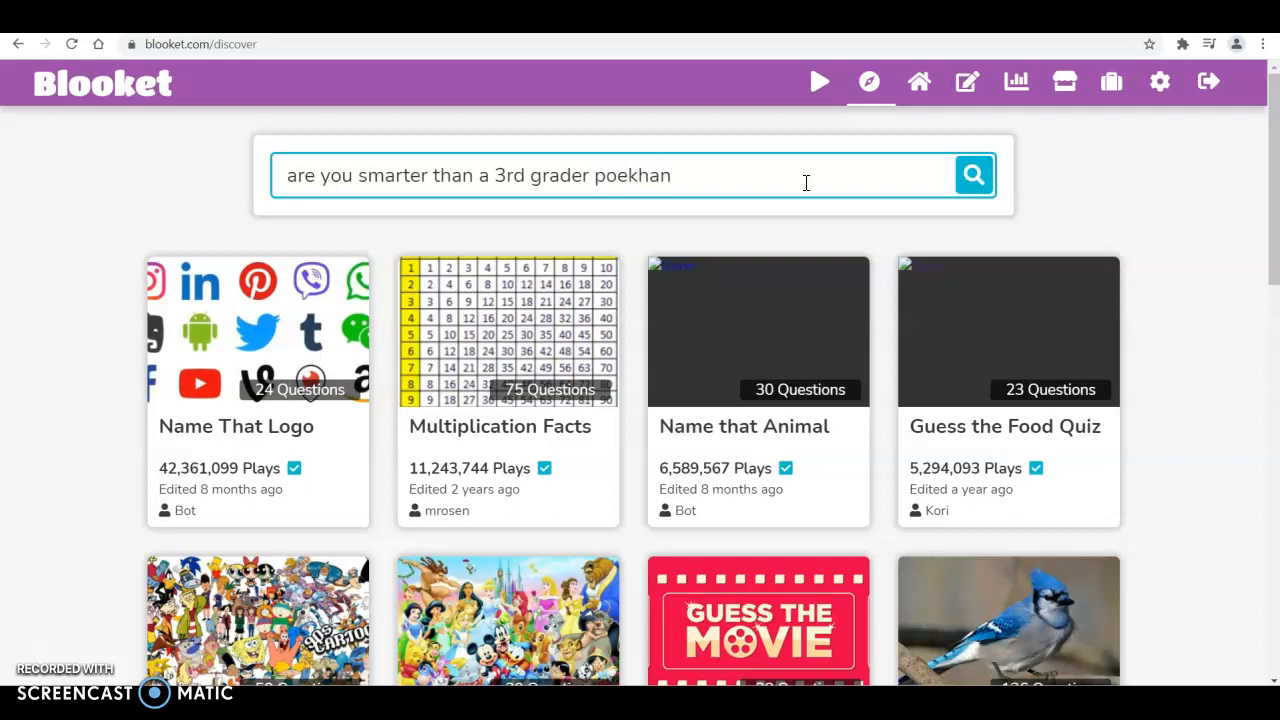
key(Return)
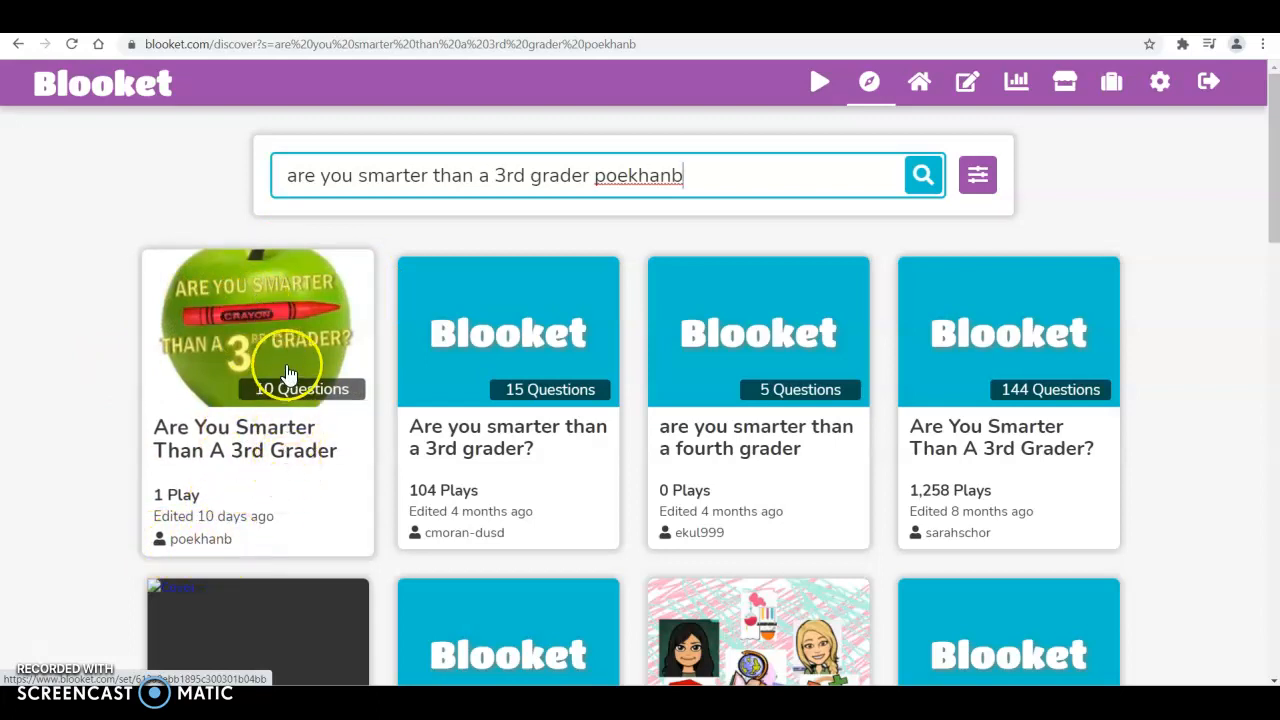
click(287, 374)
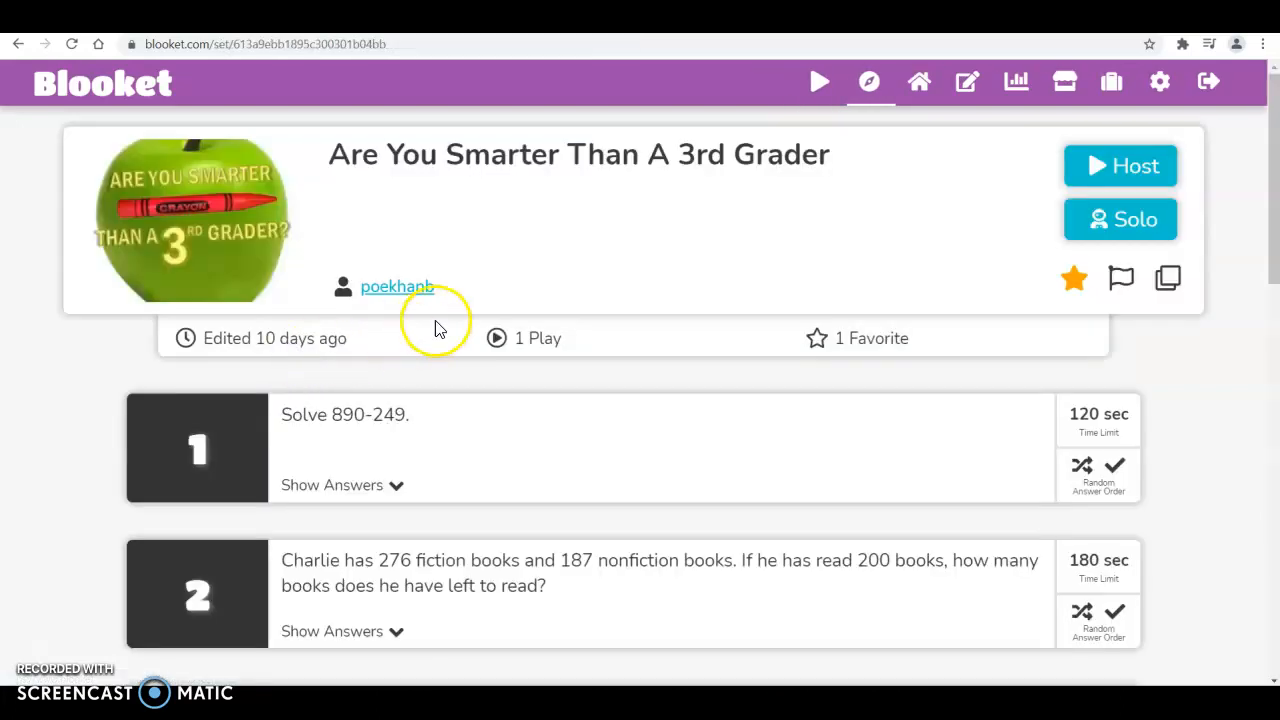
- Host the 3rd Grader set with Gold Quest as the game mode
click(1118, 166)
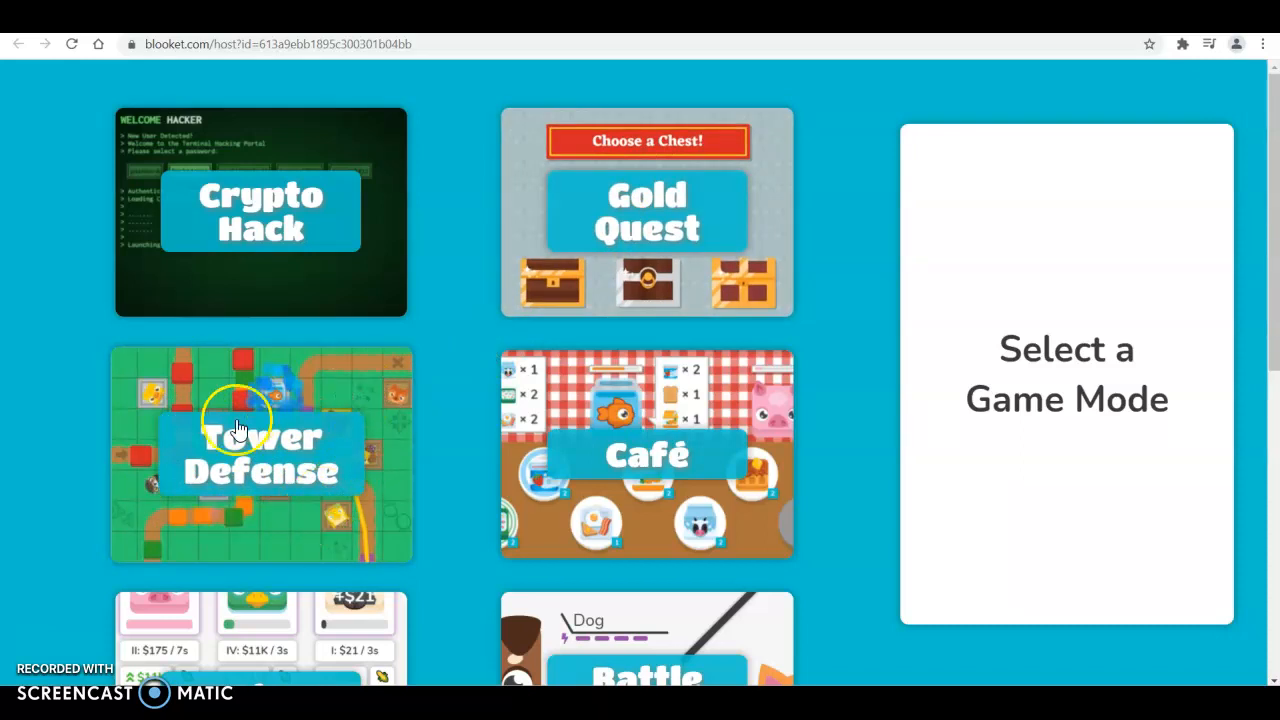
click(622, 240)
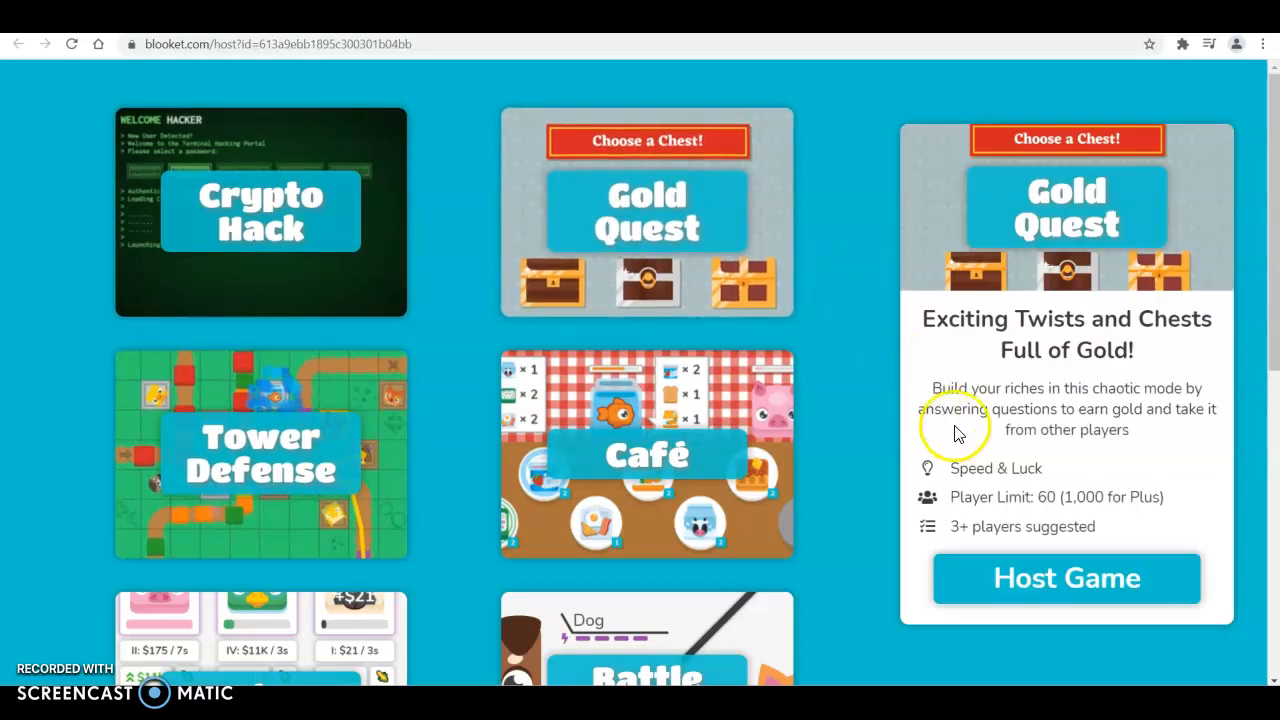
click(1062, 598)
- Raise the Gold Quest time limit to 15 minutes and launch the game with Host Now
click(765, 503)
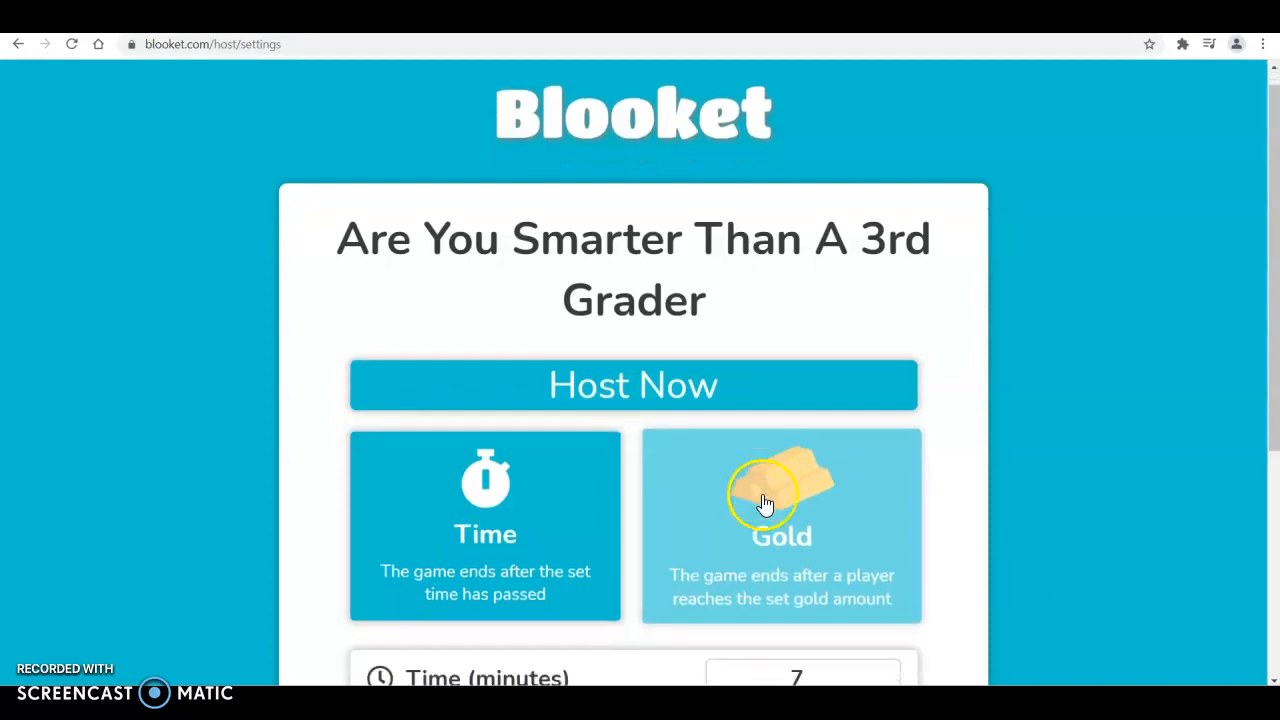
scroll(760, 503, down, 3)
scroll(755, 495, up, 1)
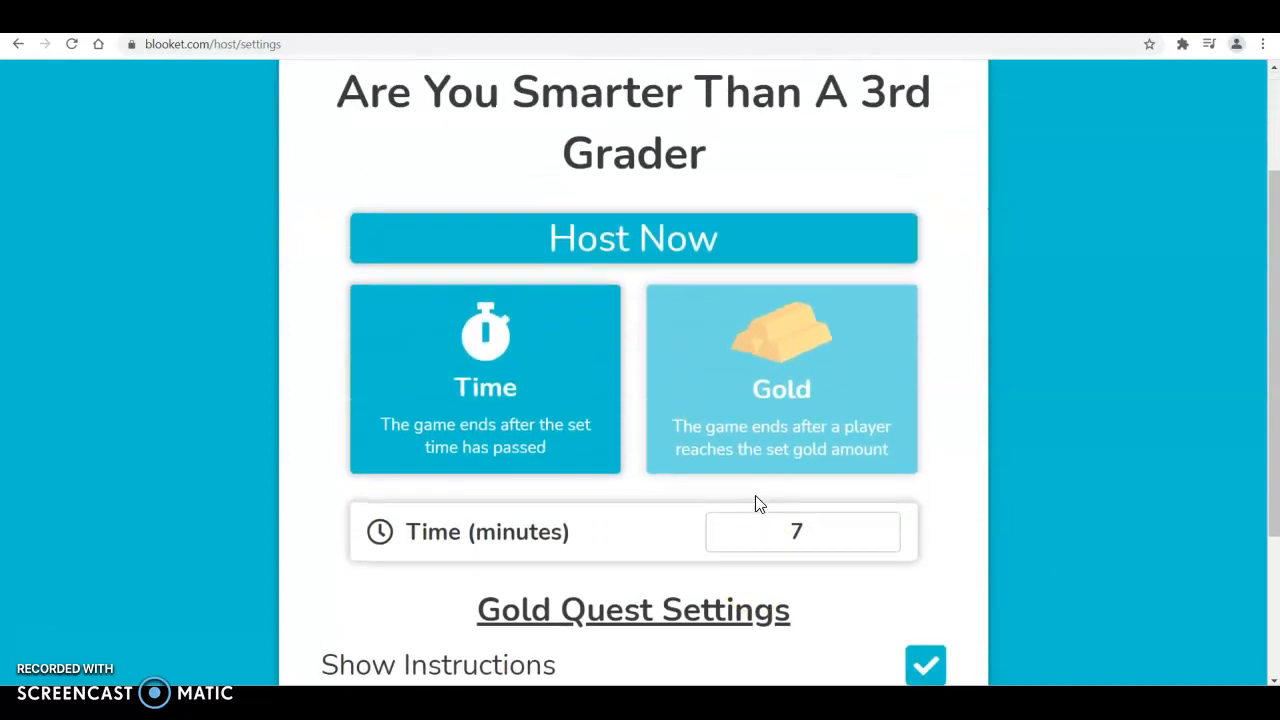
click(877, 525)
click(877, 525)
click(877, 525)
click(877, 525)
click(877, 525)
click(877, 525)
click(877, 525)
click(877, 525)
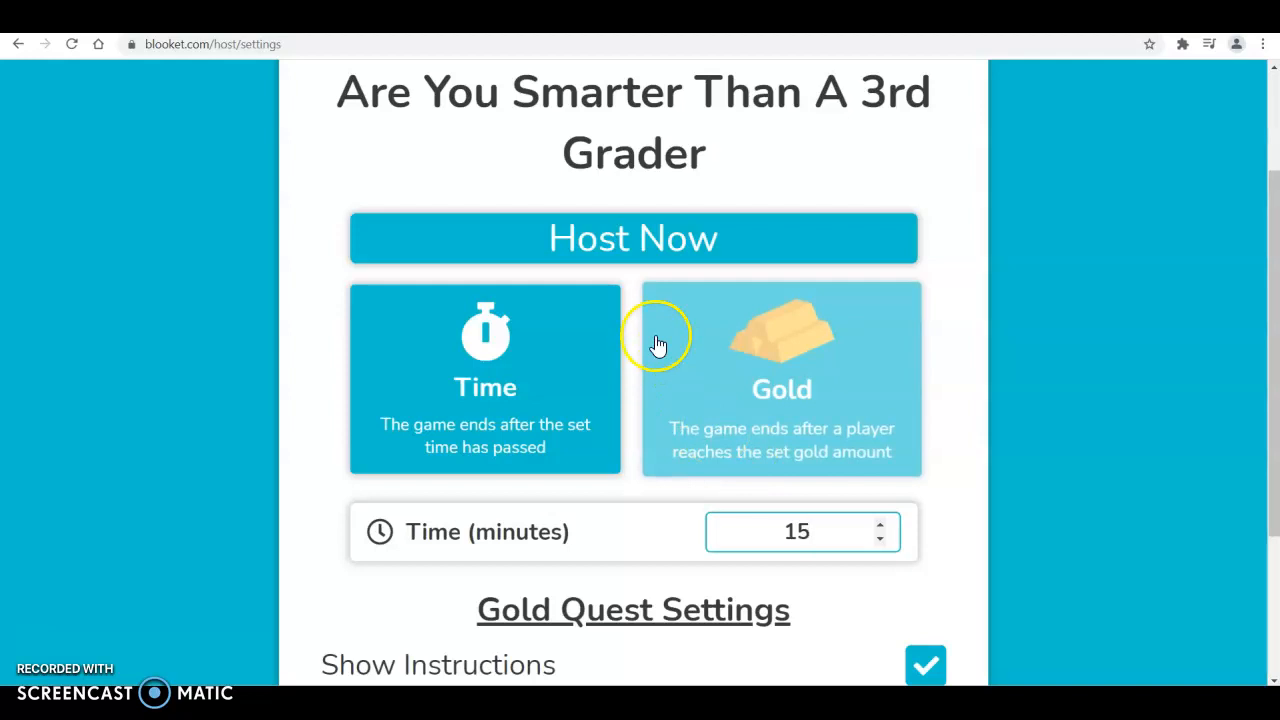
scroll(757, 557, down, 3)
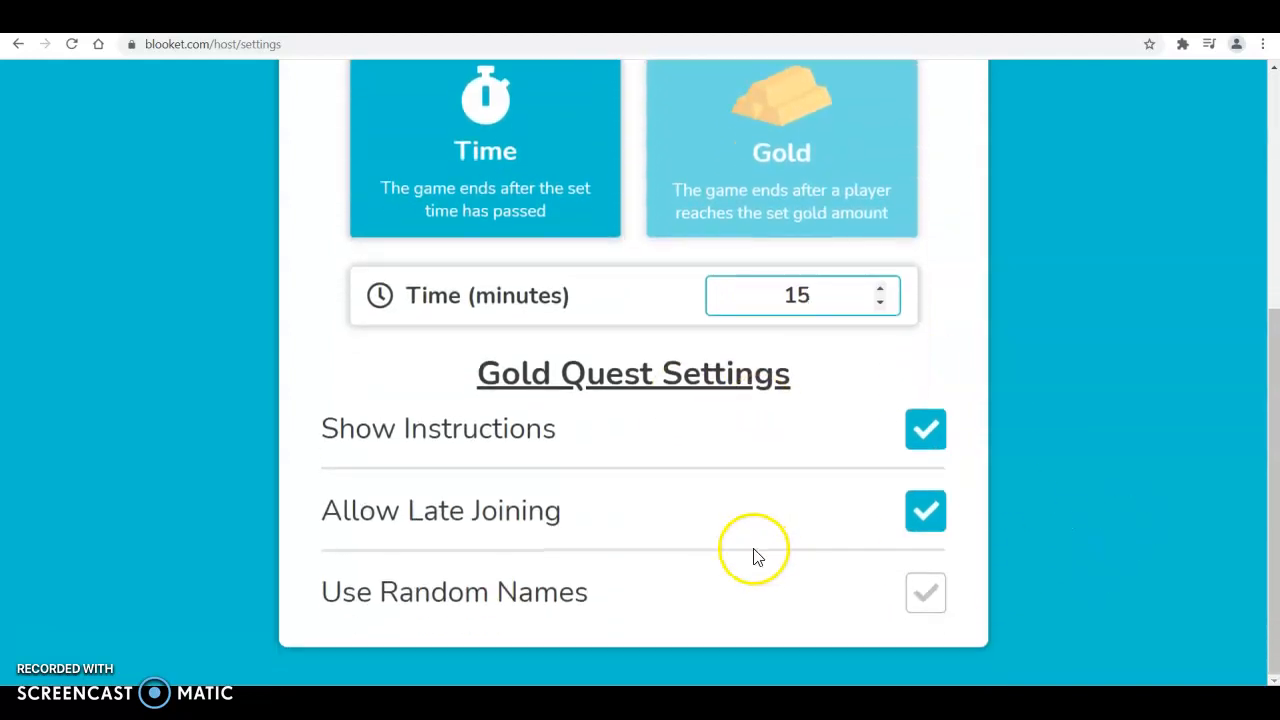
scroll(754, 557, up, 1)
scroll(754, 557, down, 1)
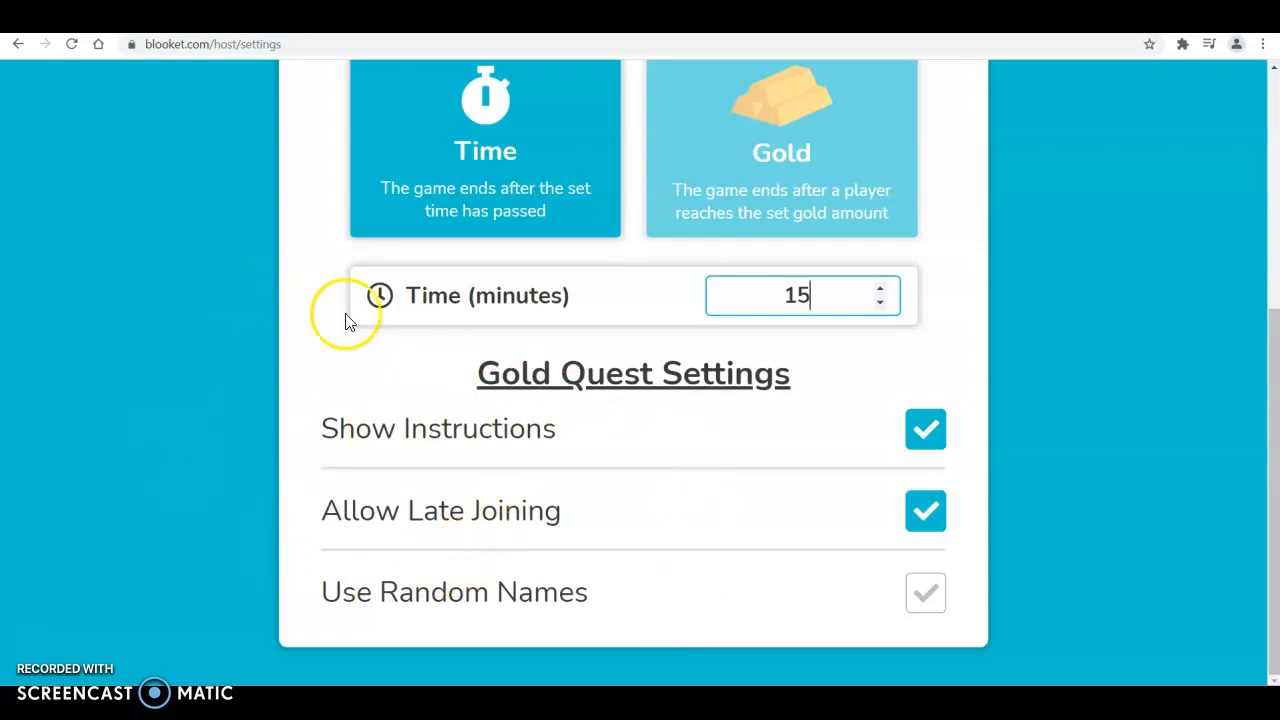
scroll(303, 251, up, 2)
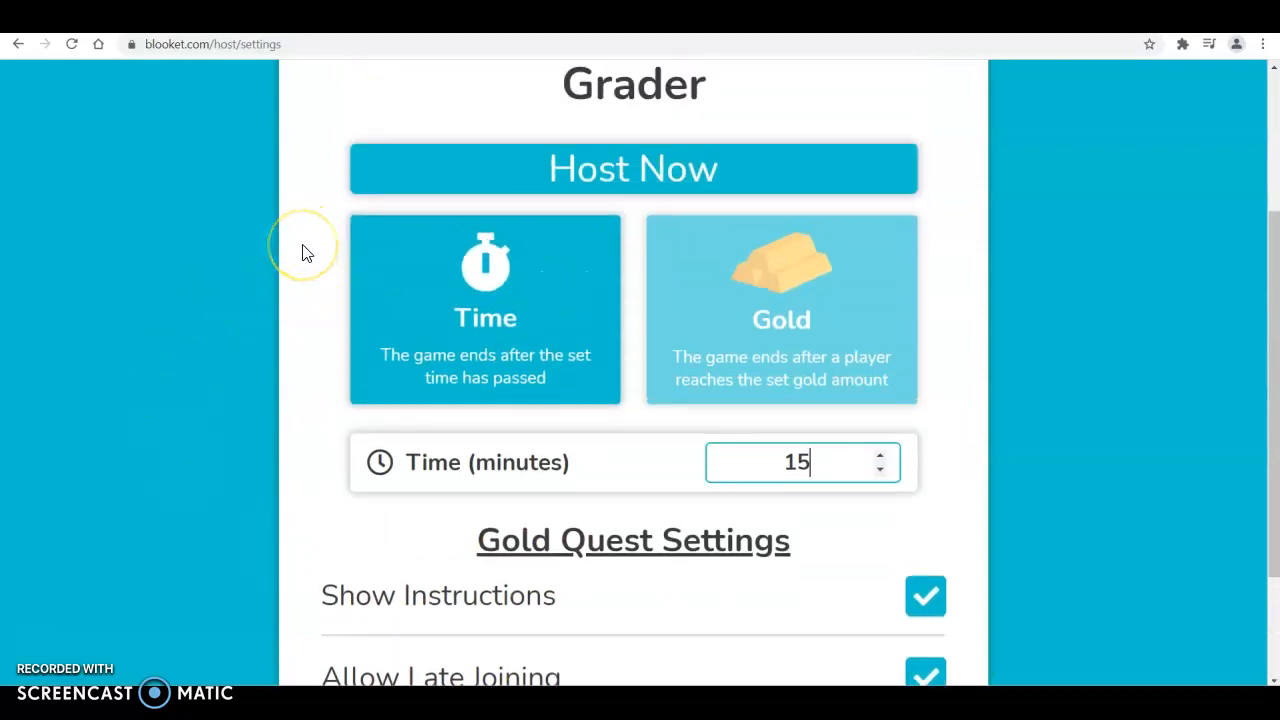
scroll(300, 251, up, 1)
click(581, 254)
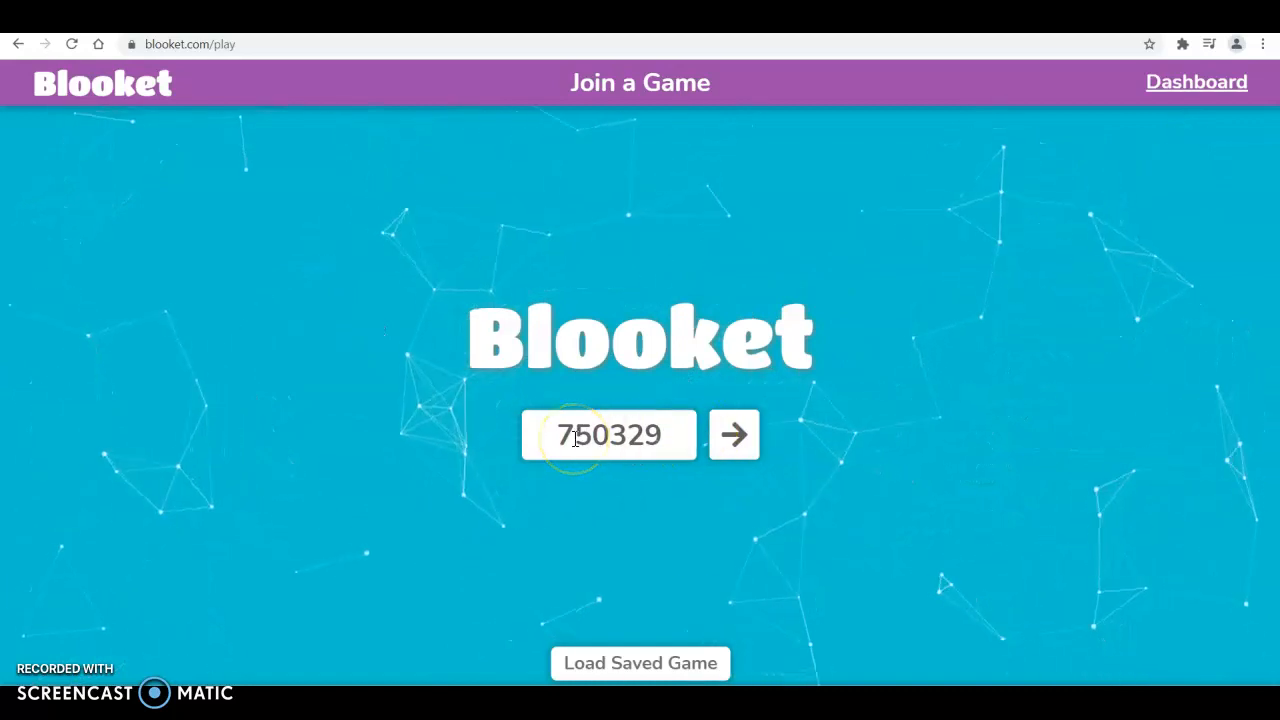
- Submit the hosted game's ID on the join page to reach the nickname step
click(733, 436)
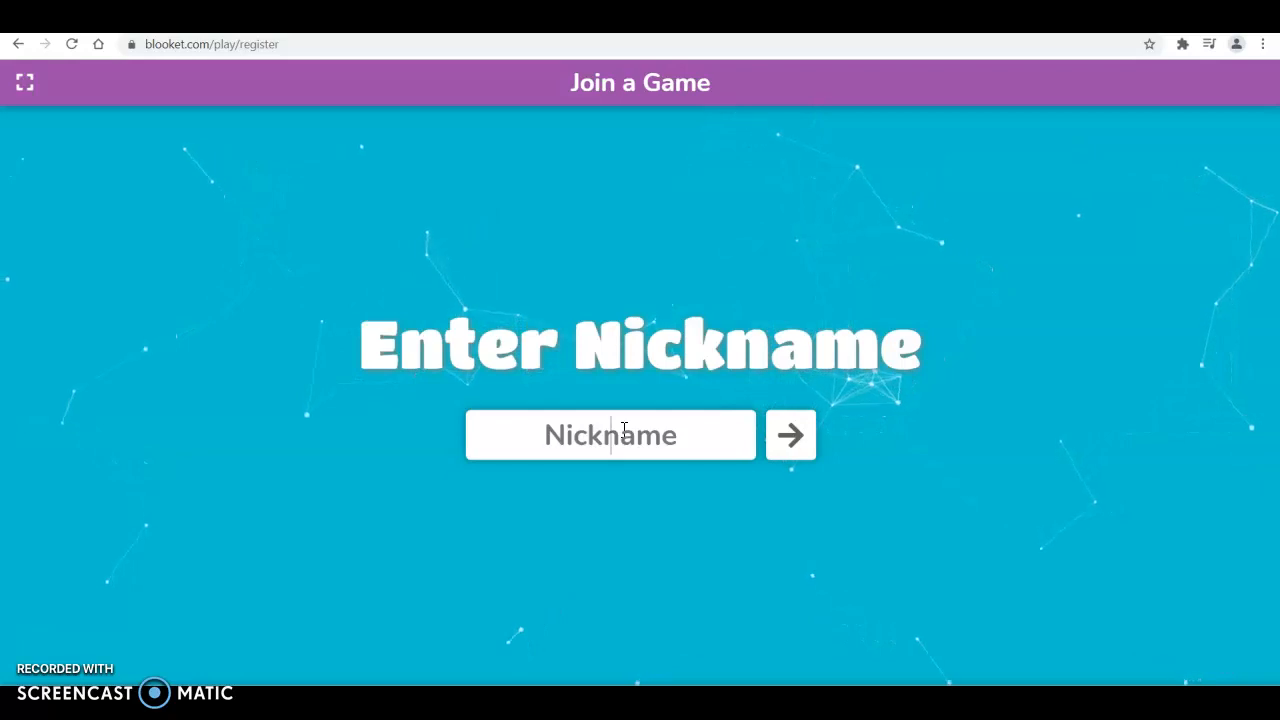
- Join the lobby under a player nickname with the bear avatar, then return to the host tab
text(Emily)
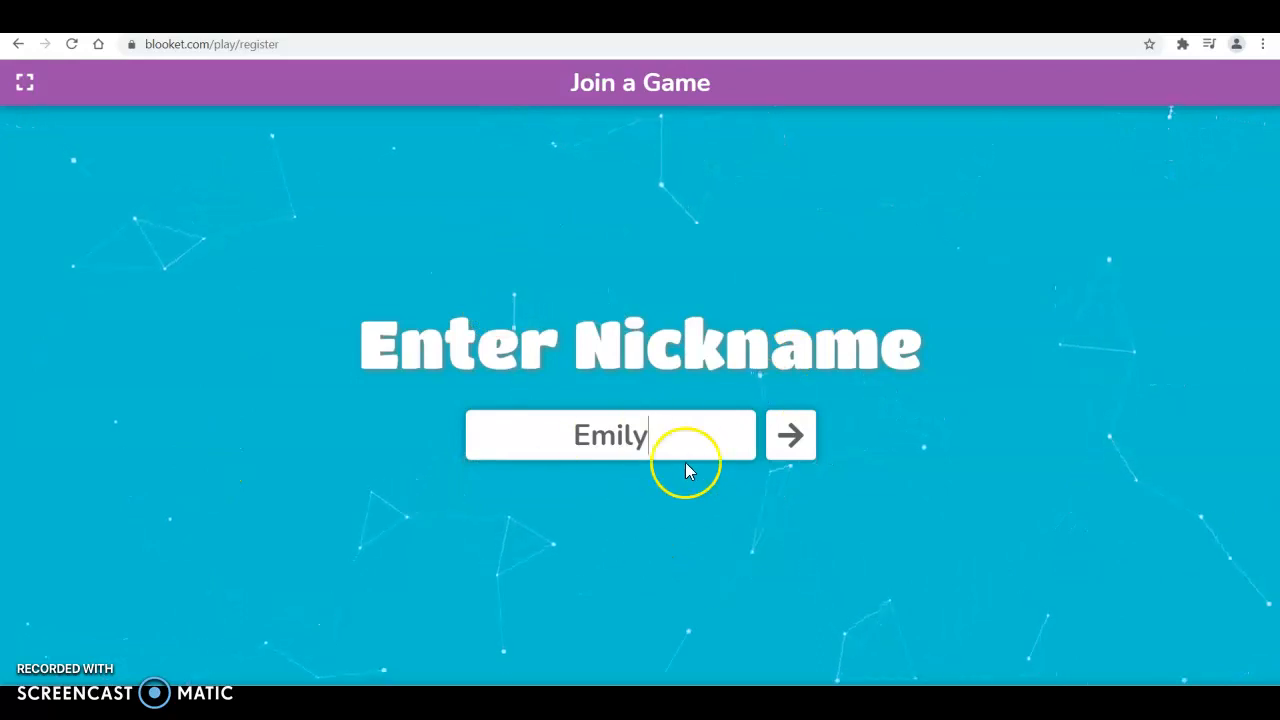
click(786, 440)
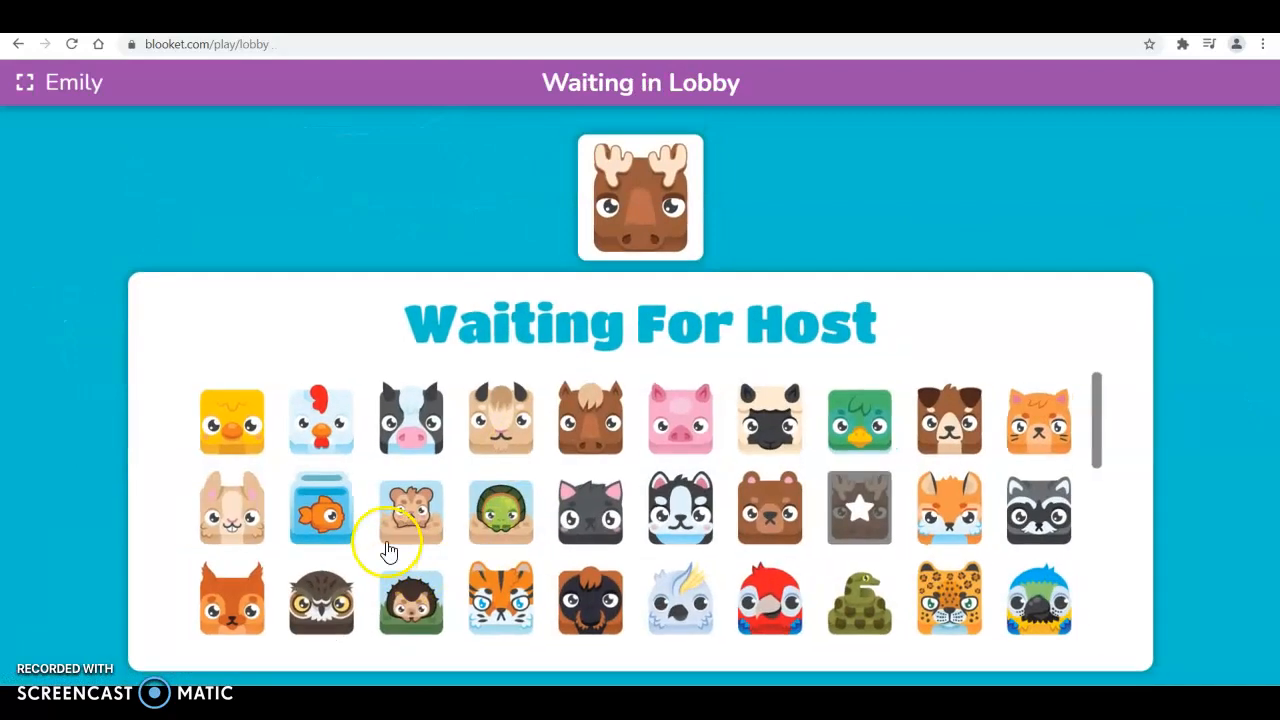
click(402, 533)
click(433, 420)
click(775, 415)
click(795, 515)
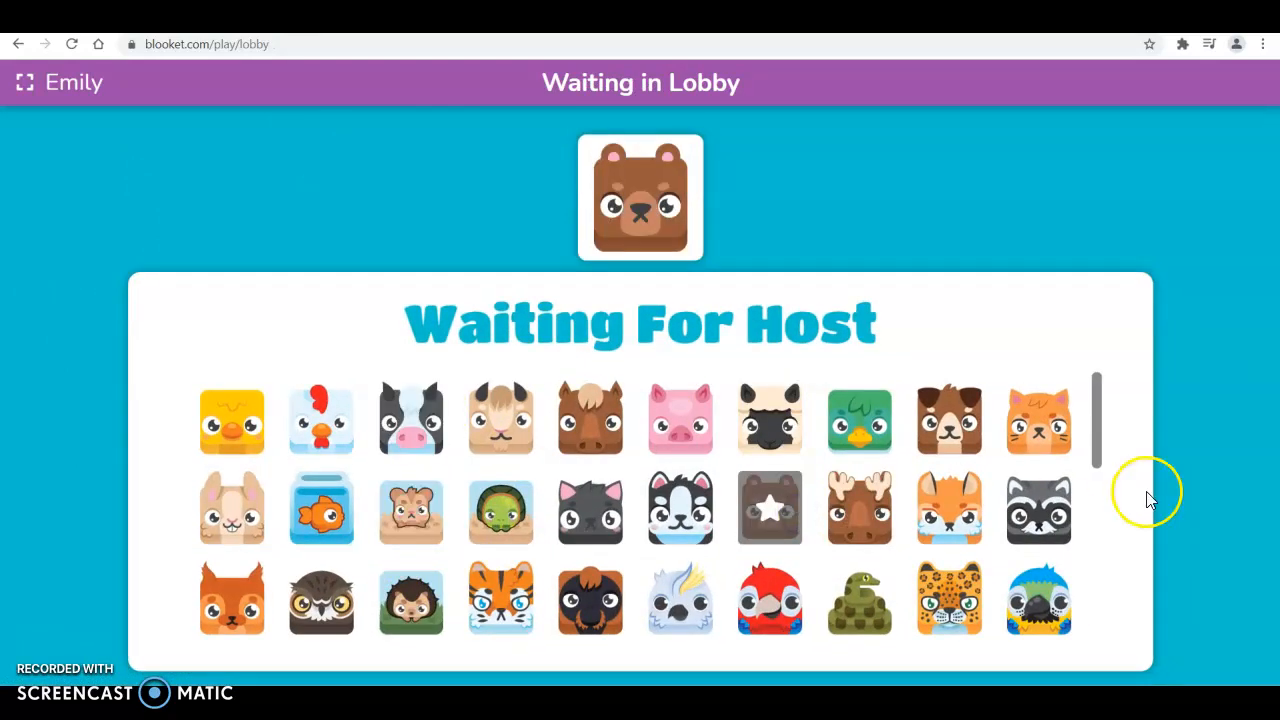
scroll(1057, 571, down, 8)
scroll(1077, 578, up, 8)
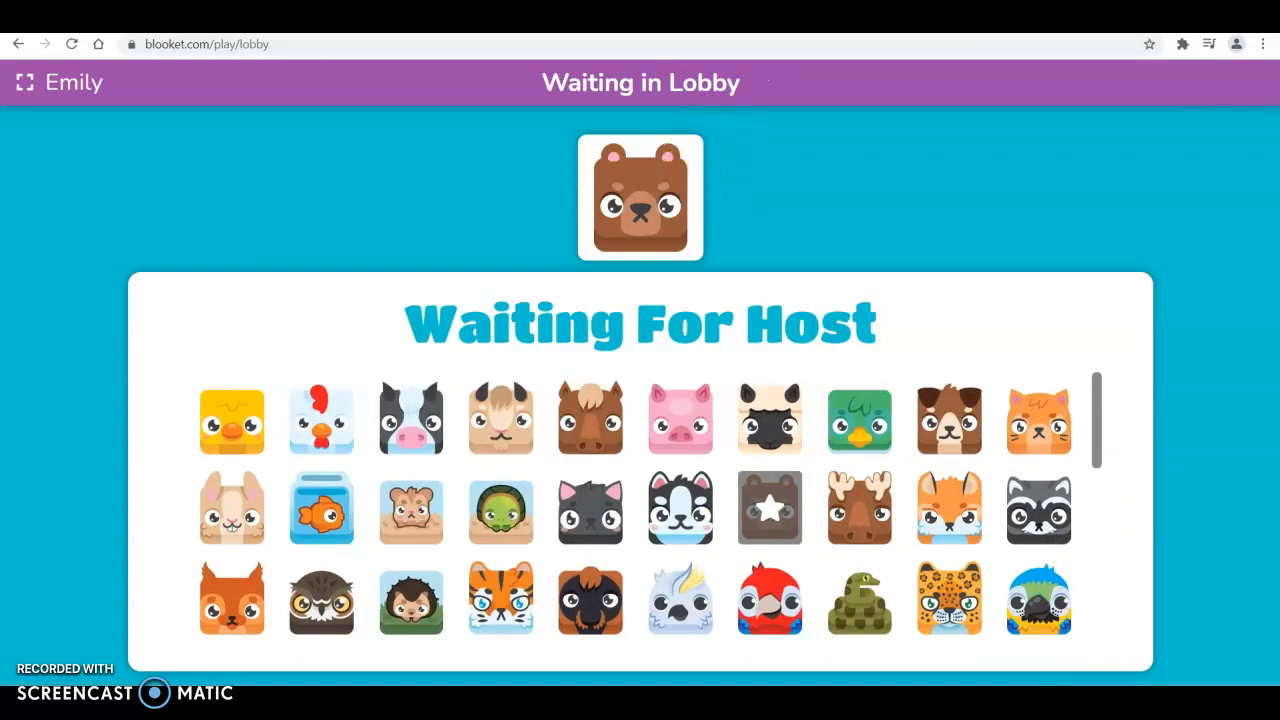
click(778, 20)
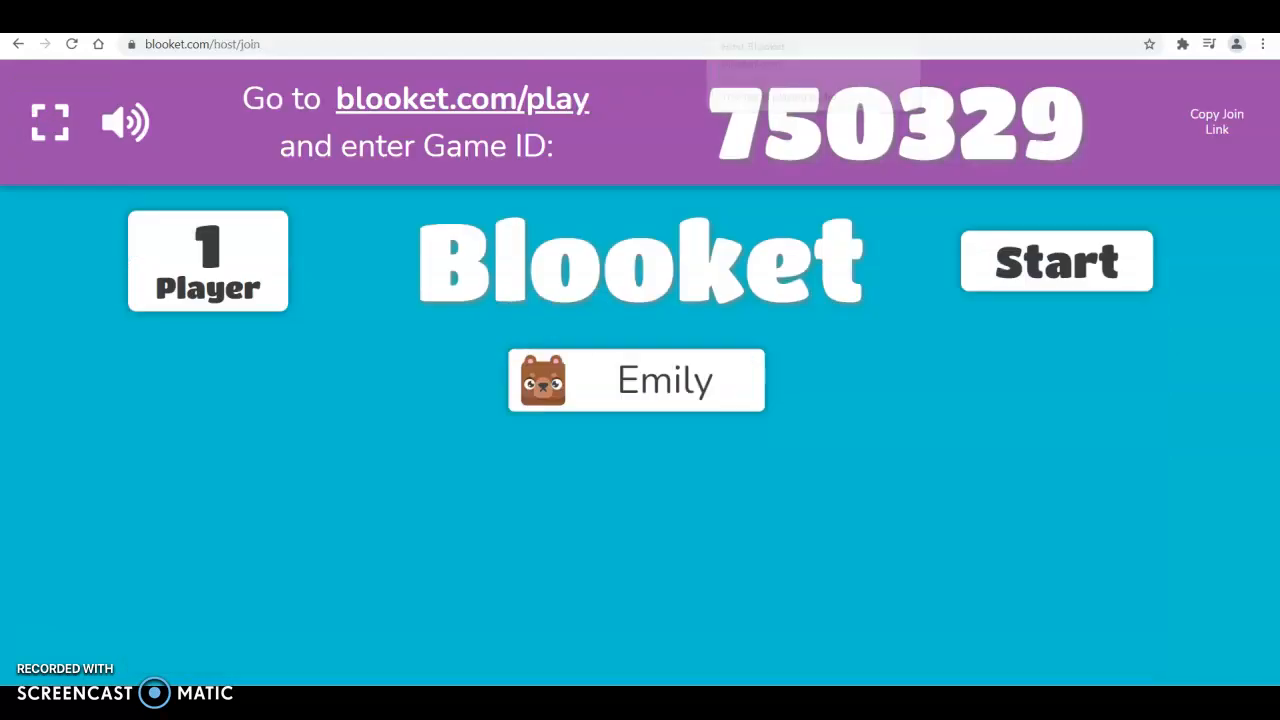
- Start the Gold Quest game from the host tab, skipping the instructions
click(1035, 262)
click(620, 20)
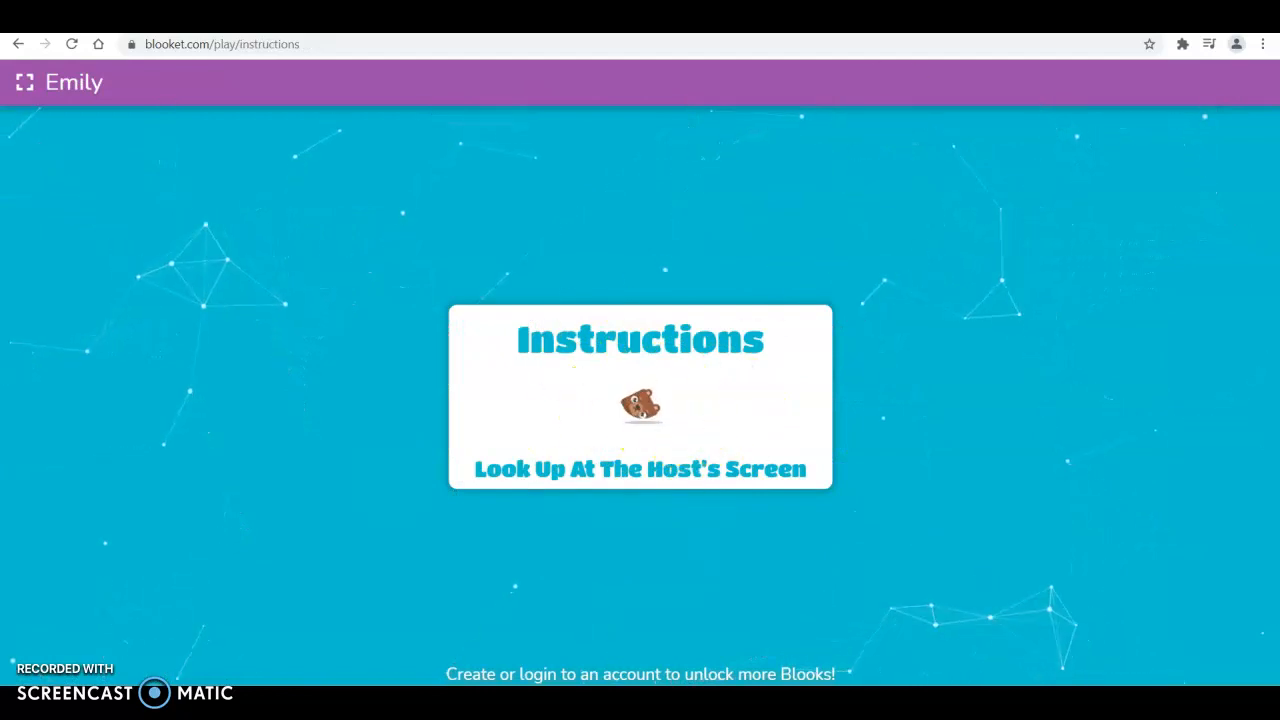
click(770, 18)
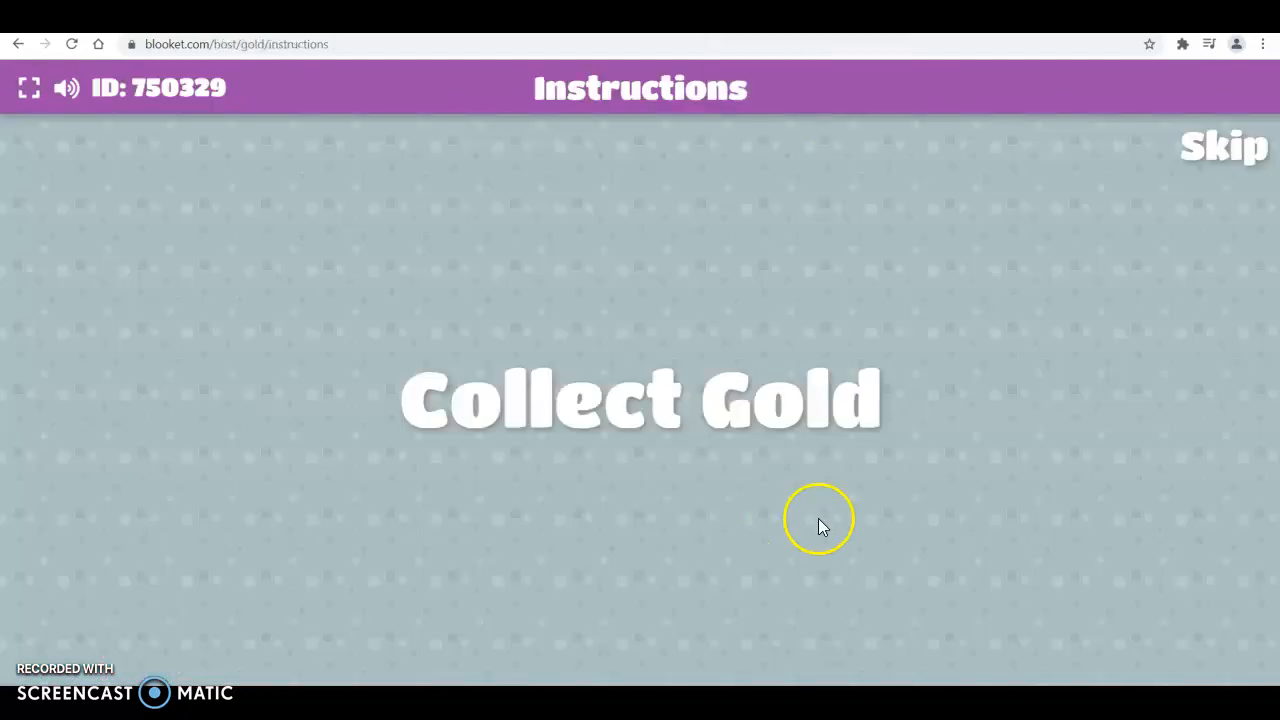
click(1190, 145)
- As the player, answer 'predator, prey', open the middle chest for gold, then answer 'crash'
key(ctrl+shift+Tab)
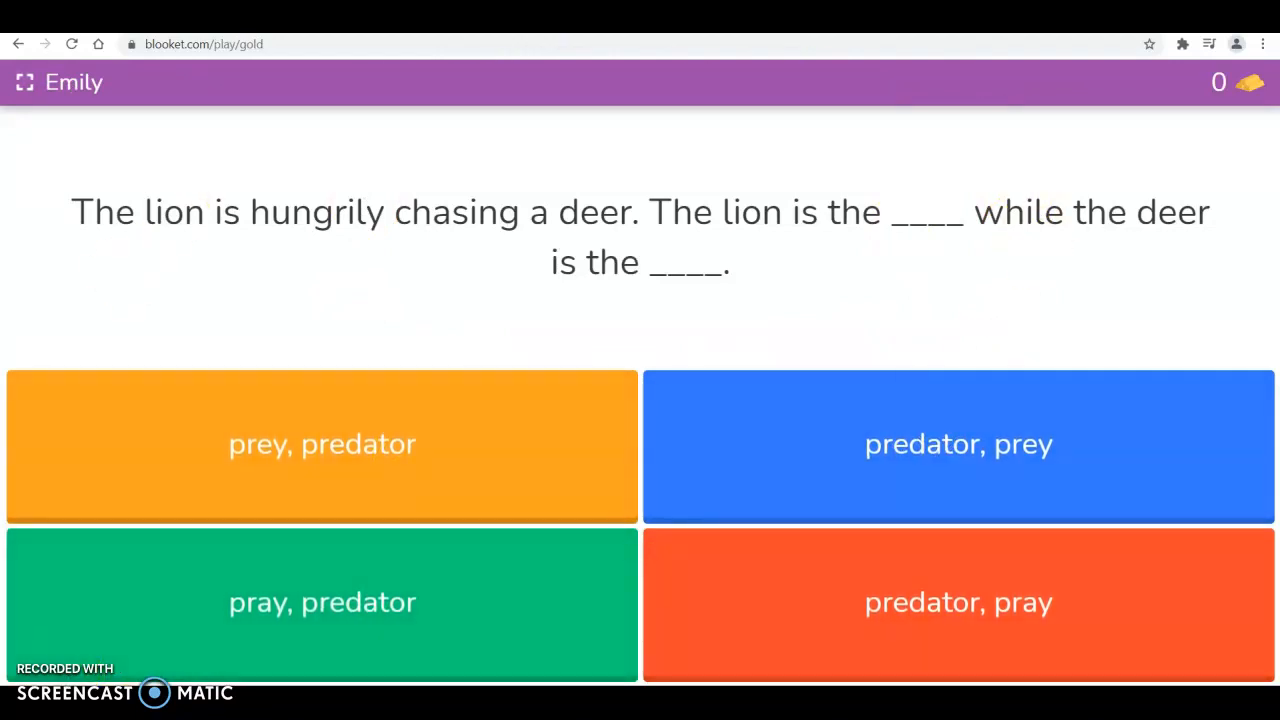
click(1012, 478)
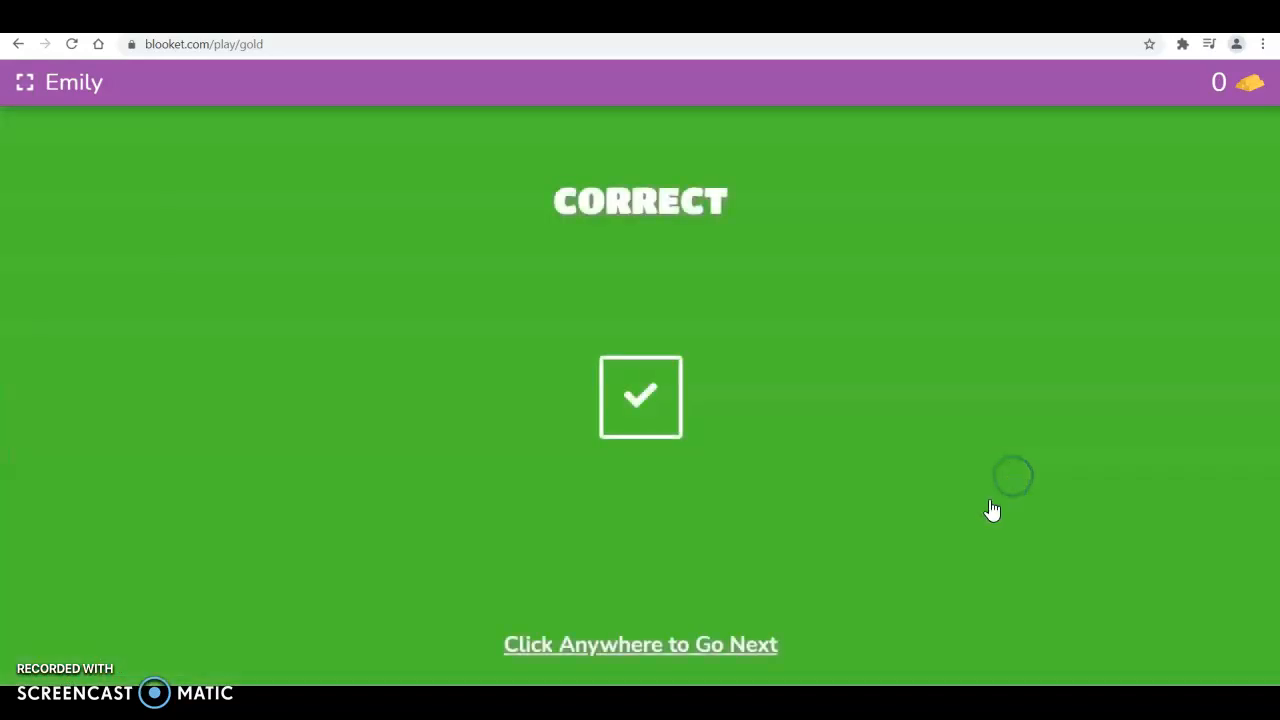
click(534, 446)
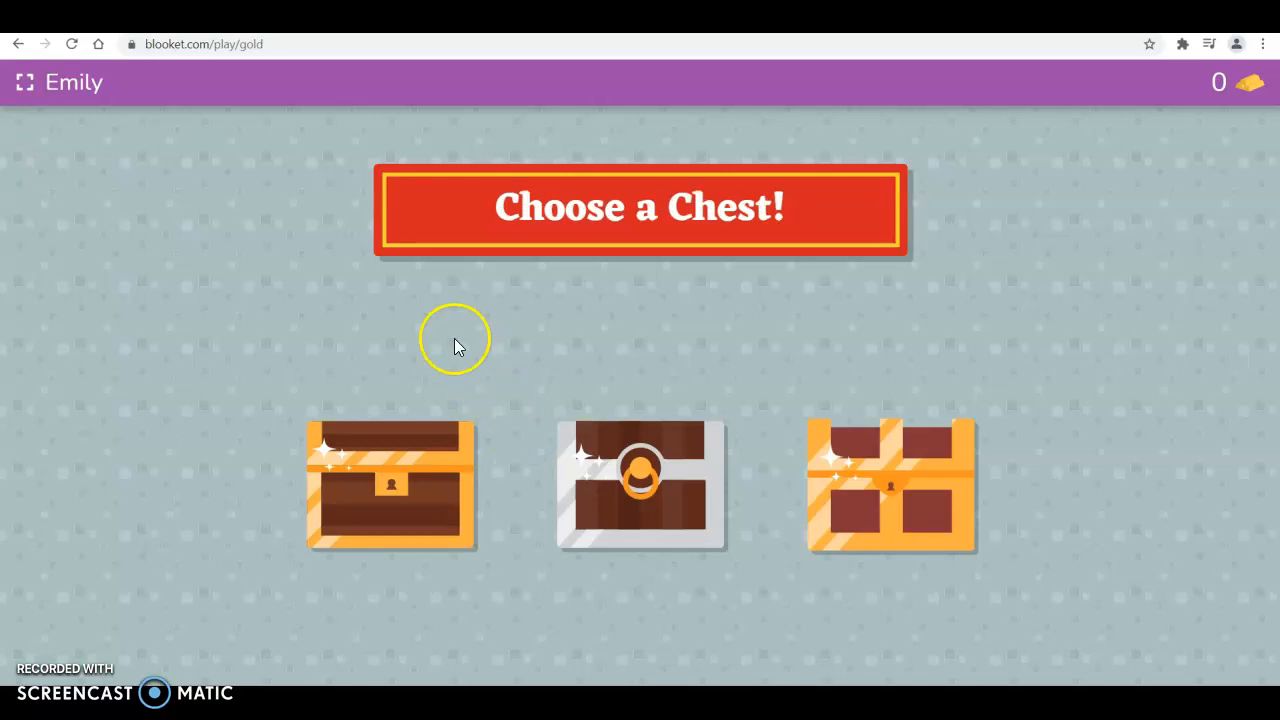
click(663, 498)
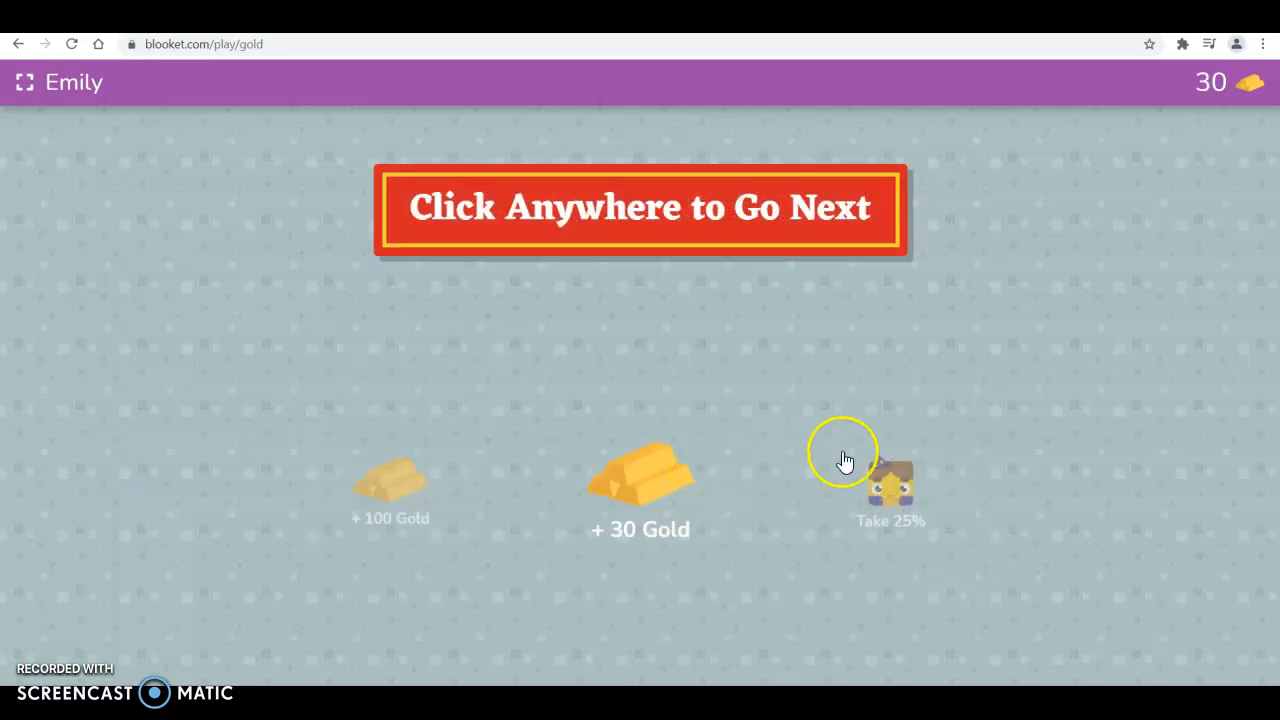
click(993, 455)
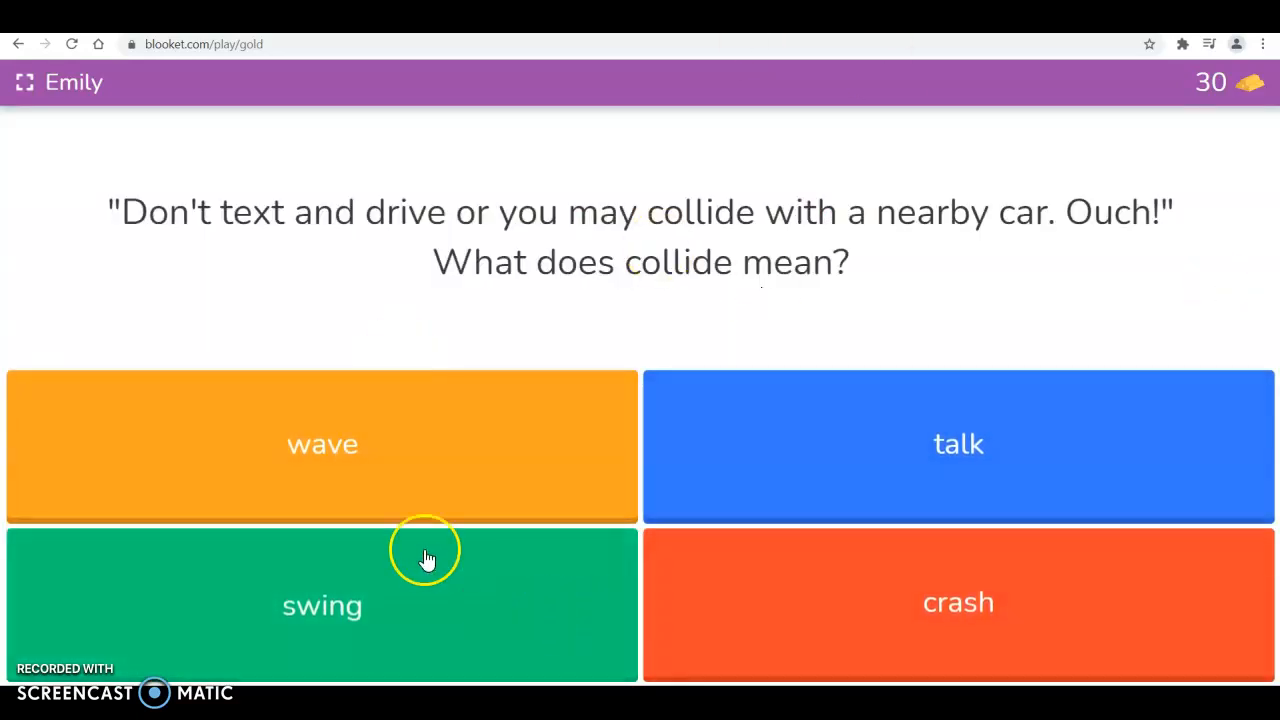
click(893, 598)
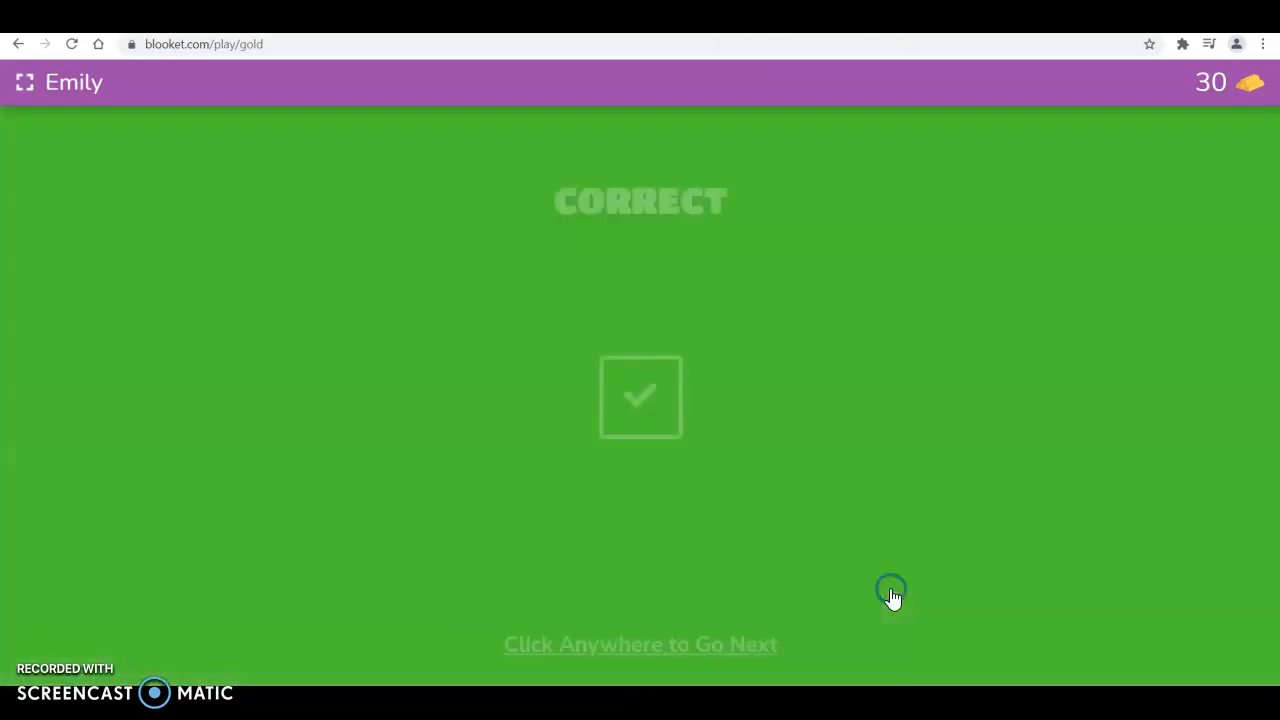
- Check the host leaderboard showing the player at 30 gold, then go to the set's page
key(alt+Tab)
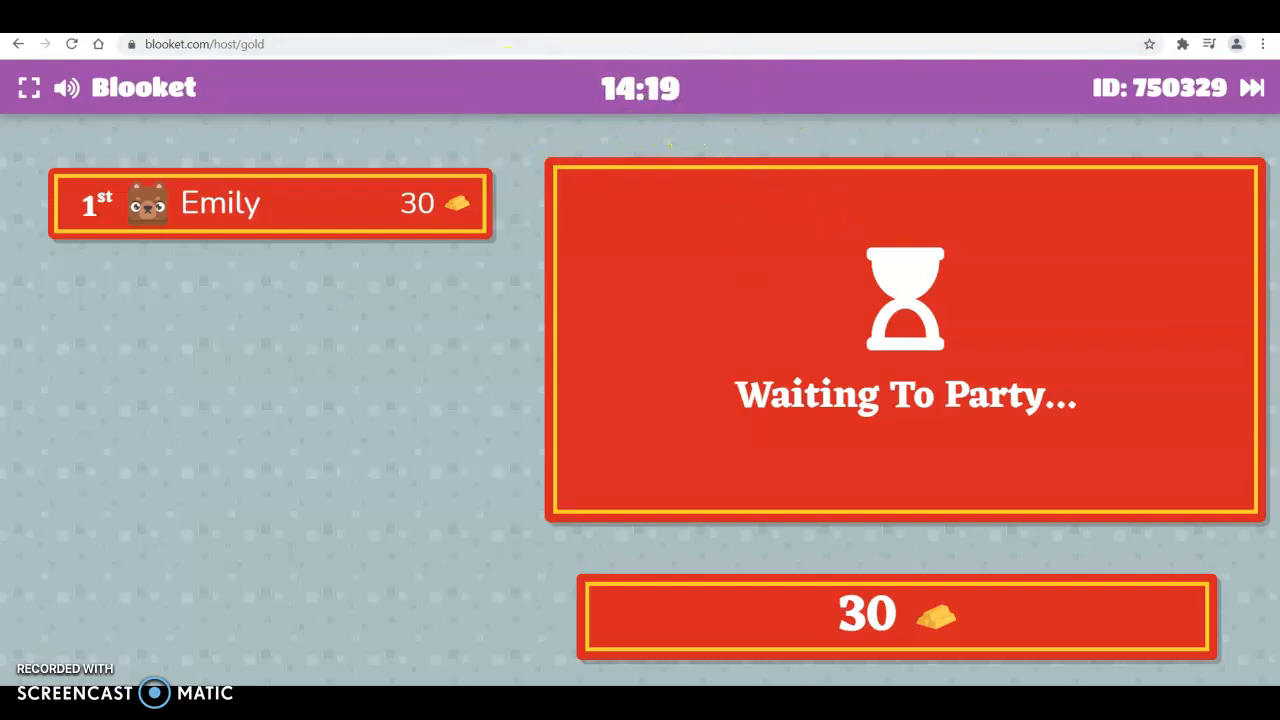
click(960, 24)
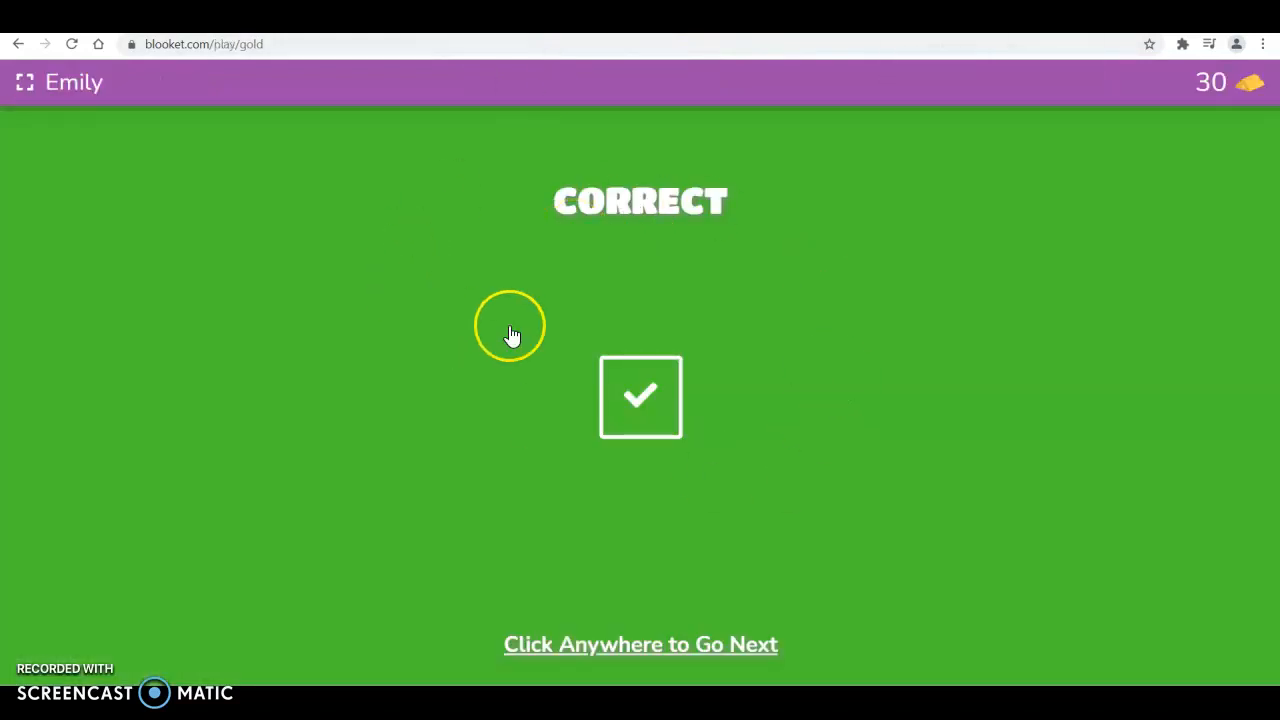
click(723, 24)
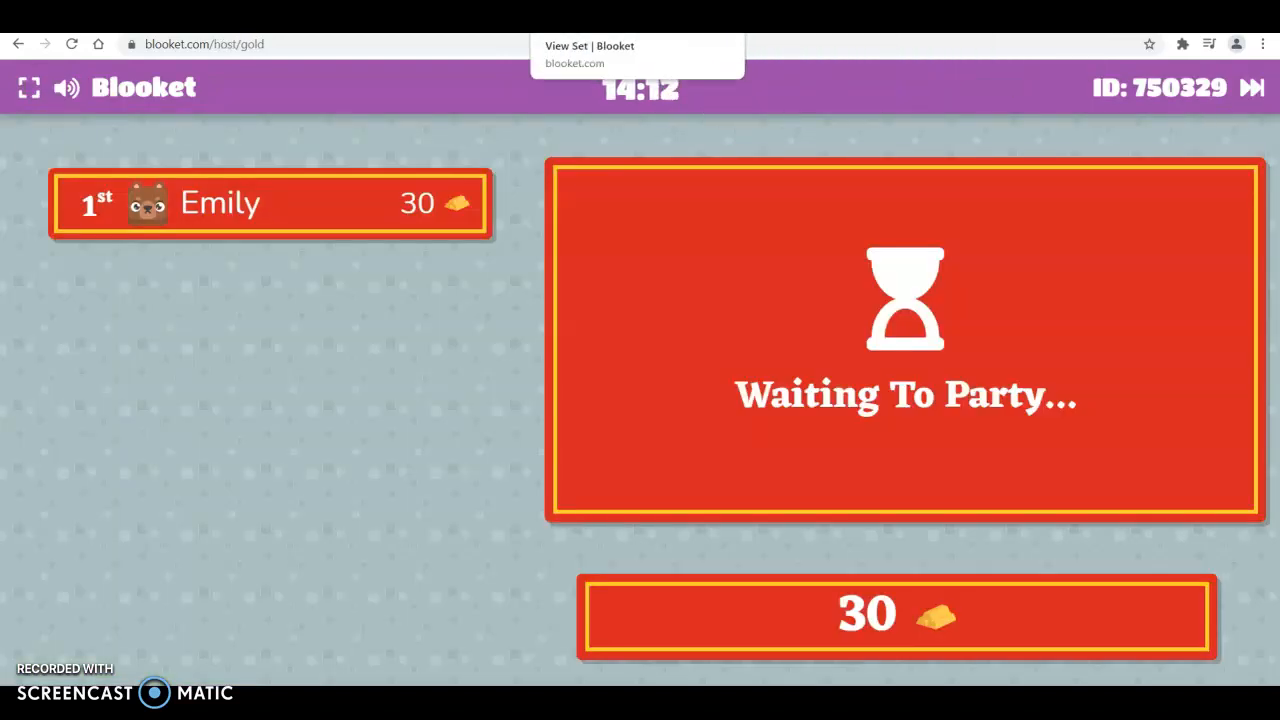
click(640, 24)
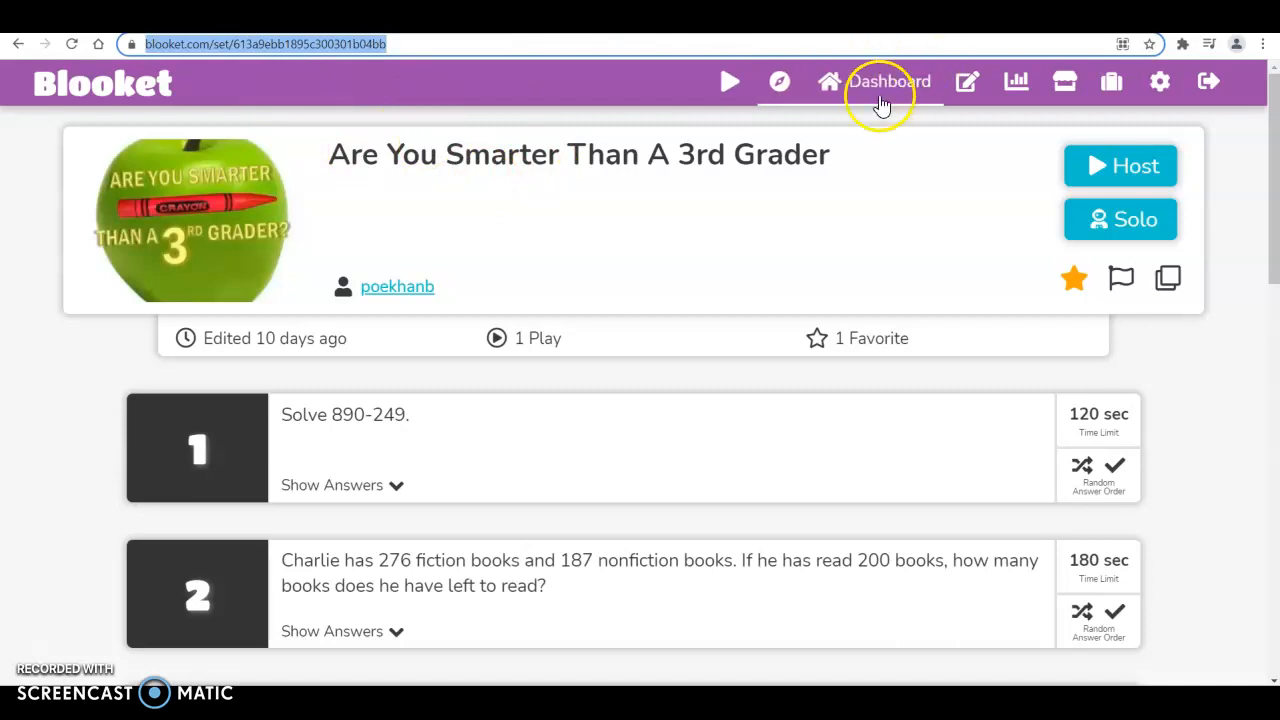
- Search Discover for 'are your smarter than a 4th grader' sets plus a creator's username
click(800, 84)
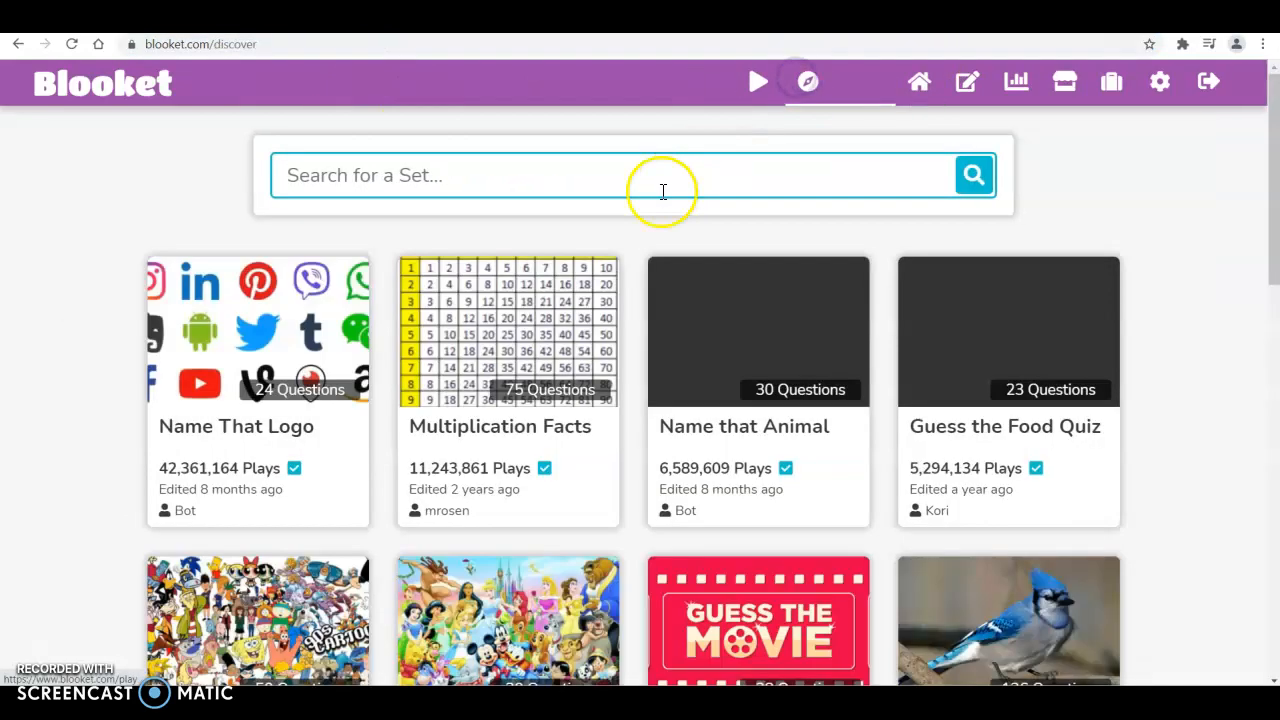
text(are)
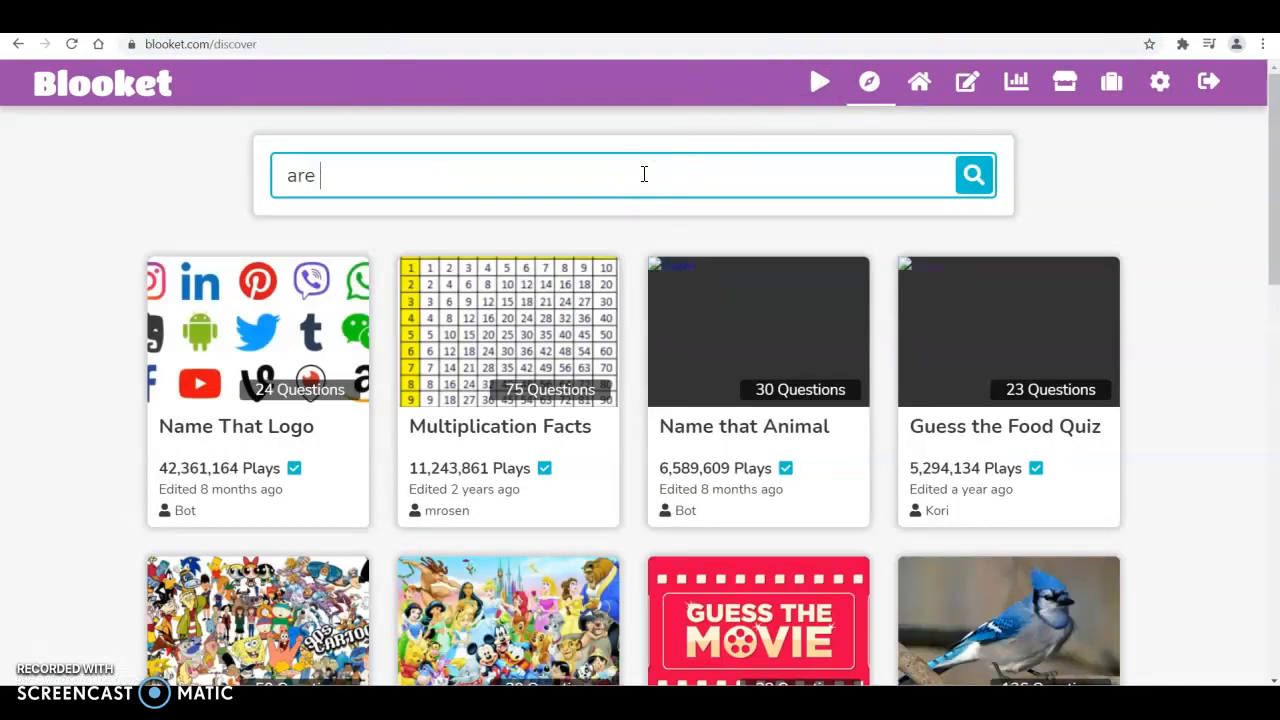
text( your smarter than a 4th grader arnold)
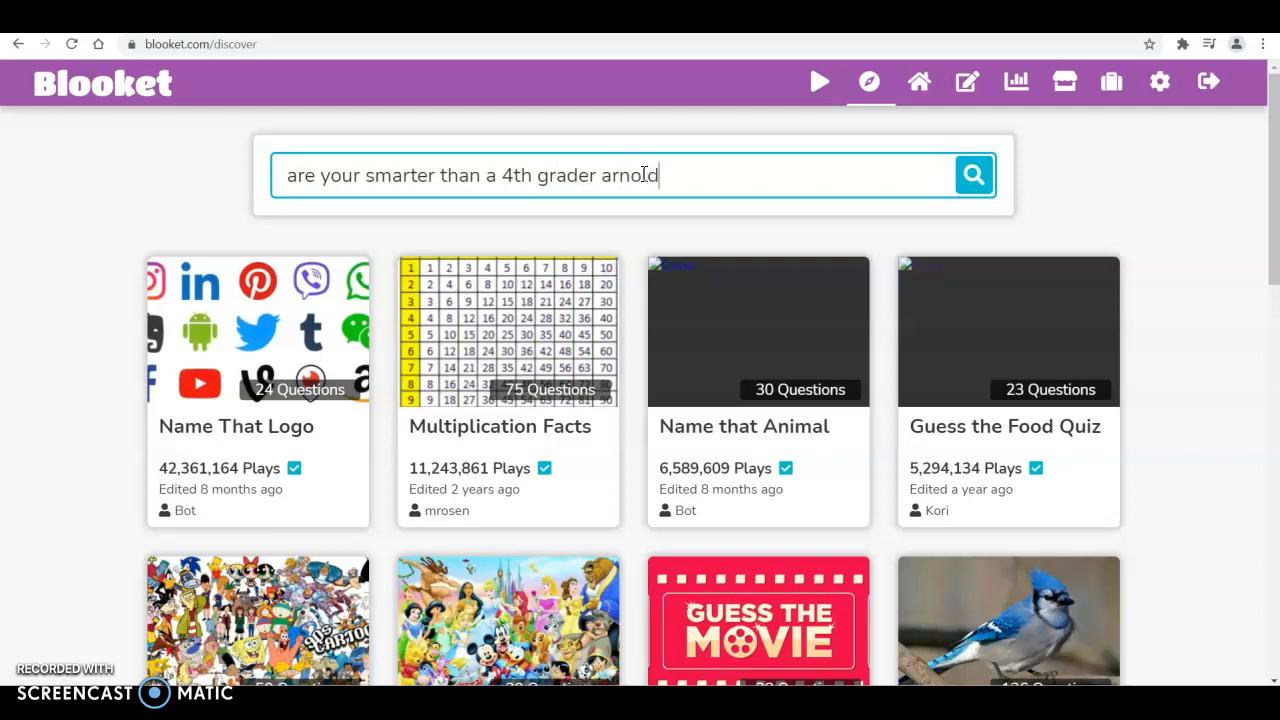
text(e1616)
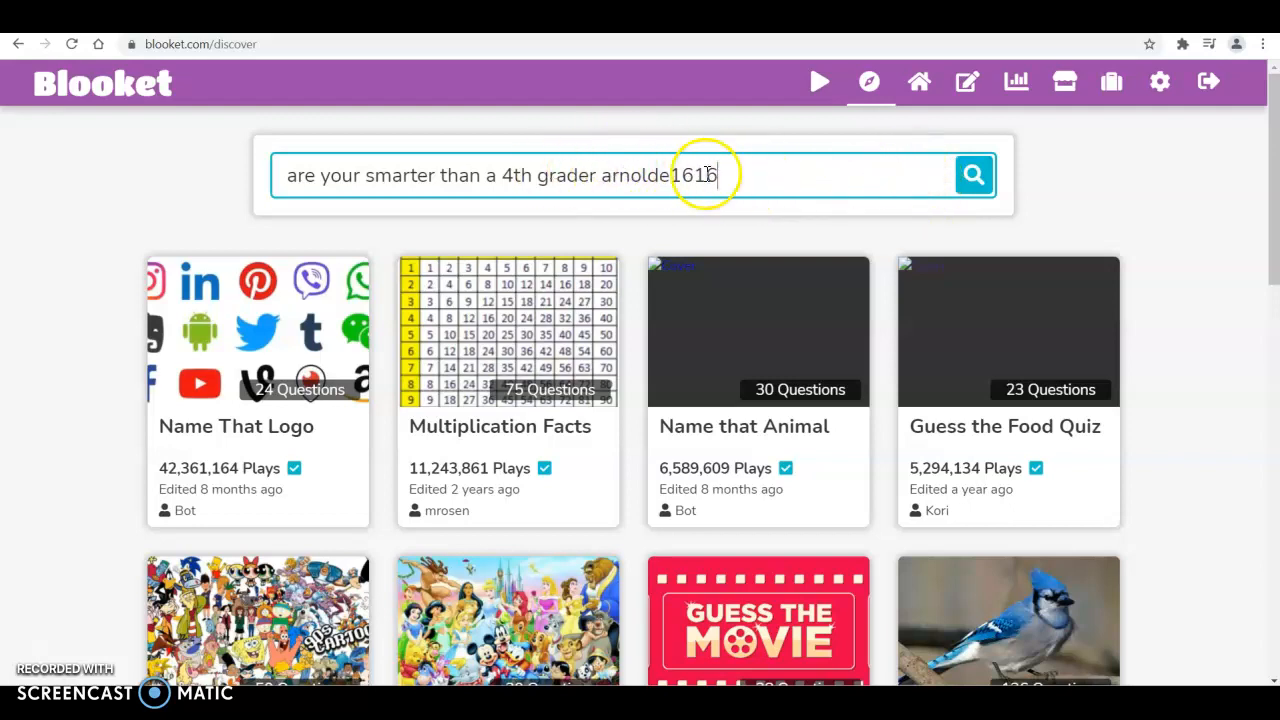
key(Return)
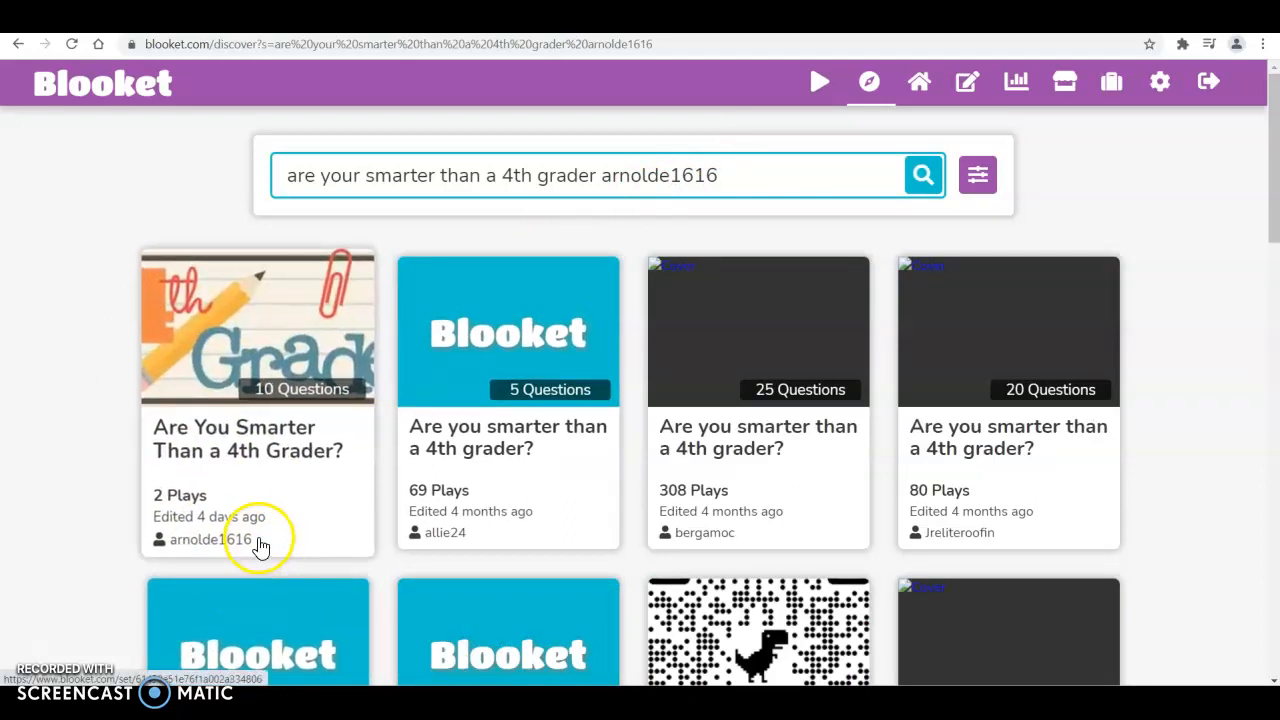
click(533, 175)
- Change the search to 5th grader sets with a different creator's username and rerun it
key(BackSpace)
key(BackSpace)
key(BackSpace)
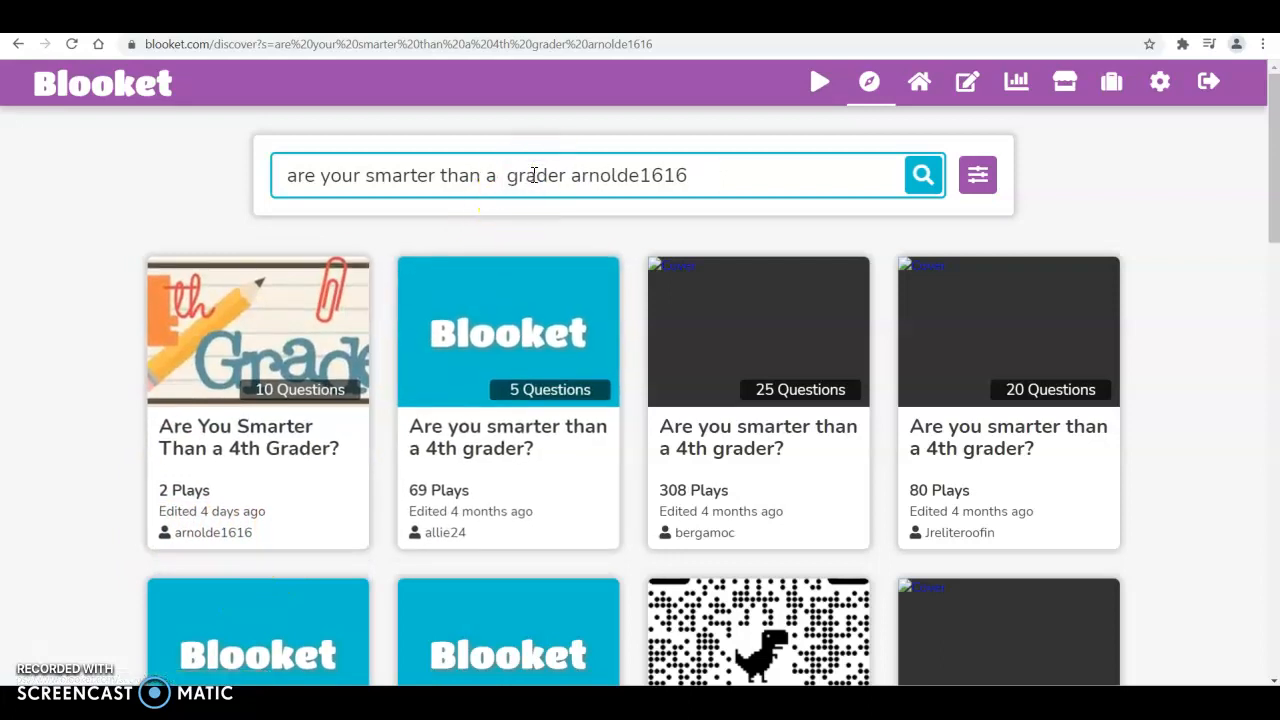
text(5th)
drag(735, 175, 606, 170)
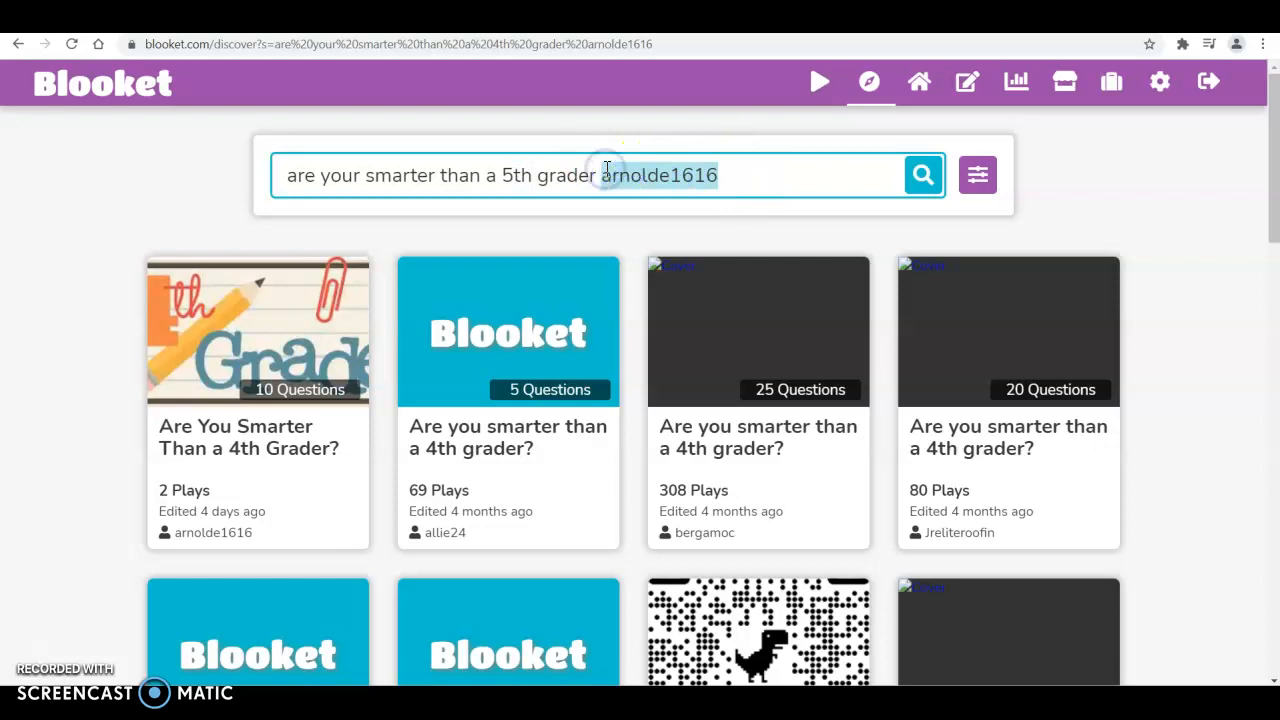
text(shefflert)
key(Return)
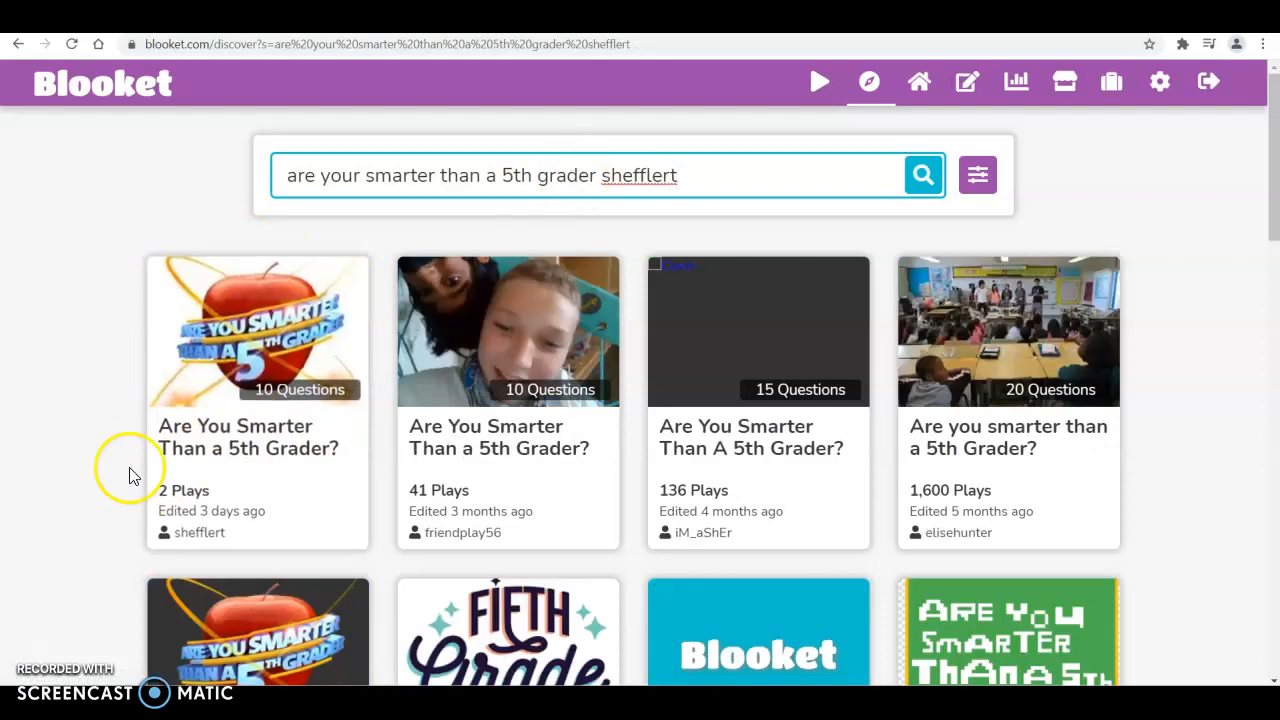
mouse_move(279, 172)
mouse_down()
mouse_move(714, 151)
mouse_move(691, 166)
mouse_move(265, 172)
mouse_up()
click(734, 193)
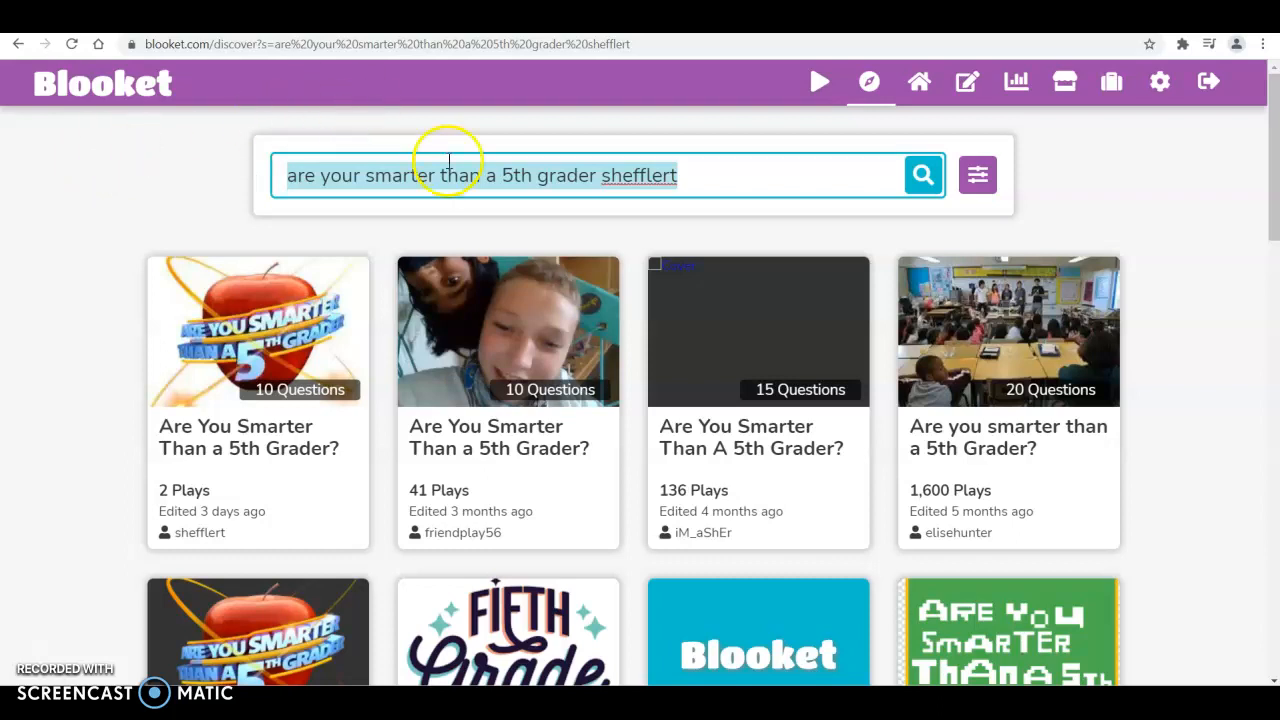
click(846, 178)
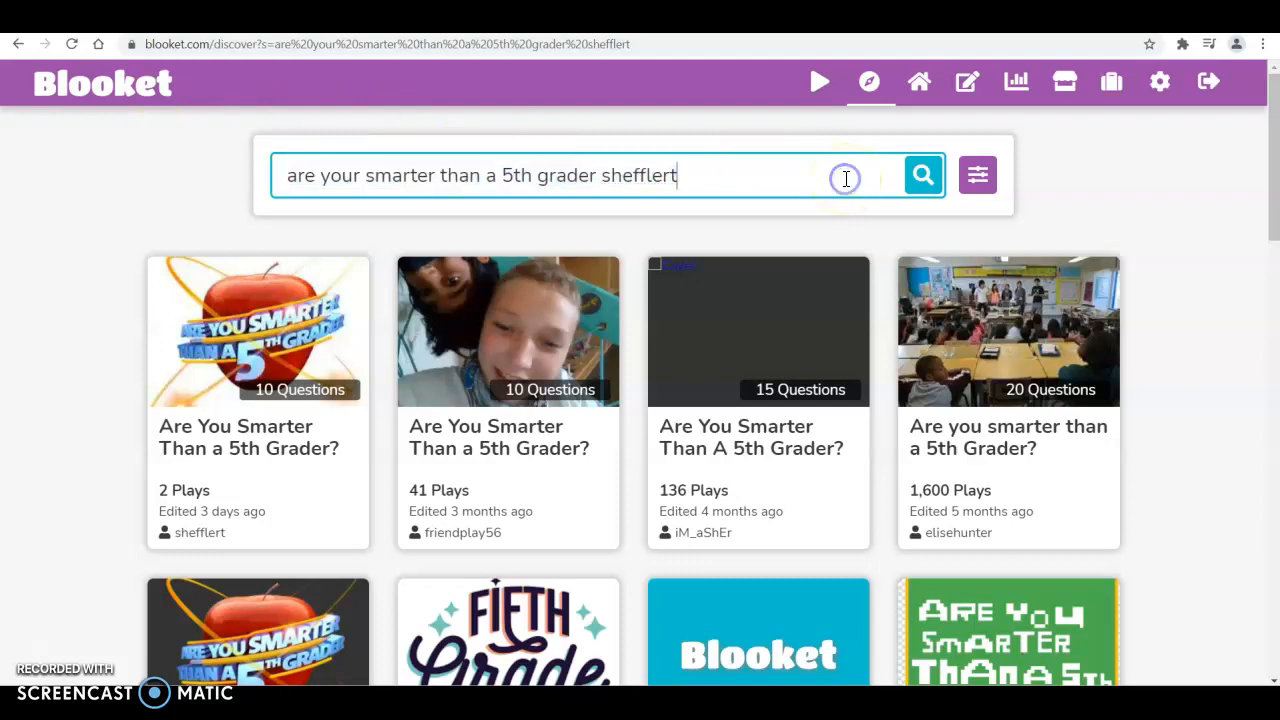